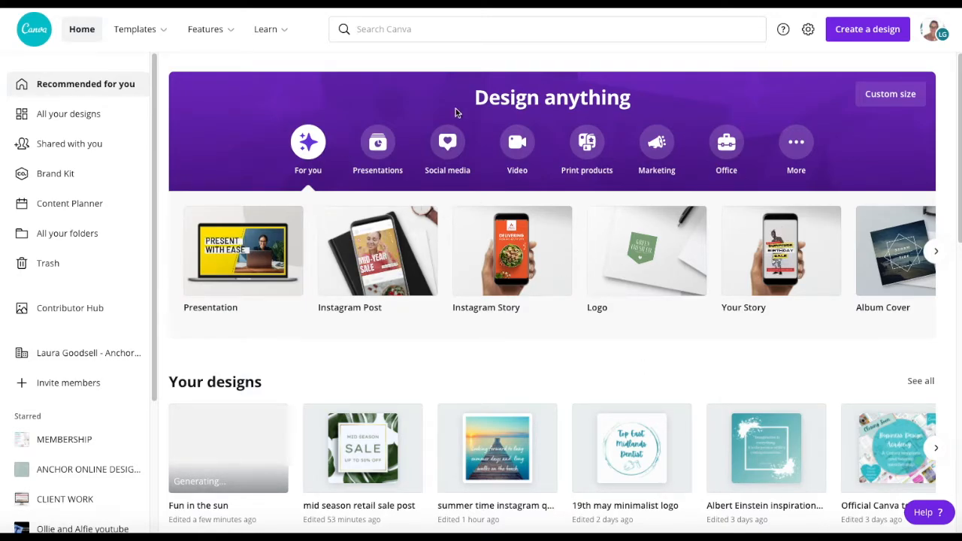
Step: Search the site's templates for "instagram reels"
left_click(402, 29)
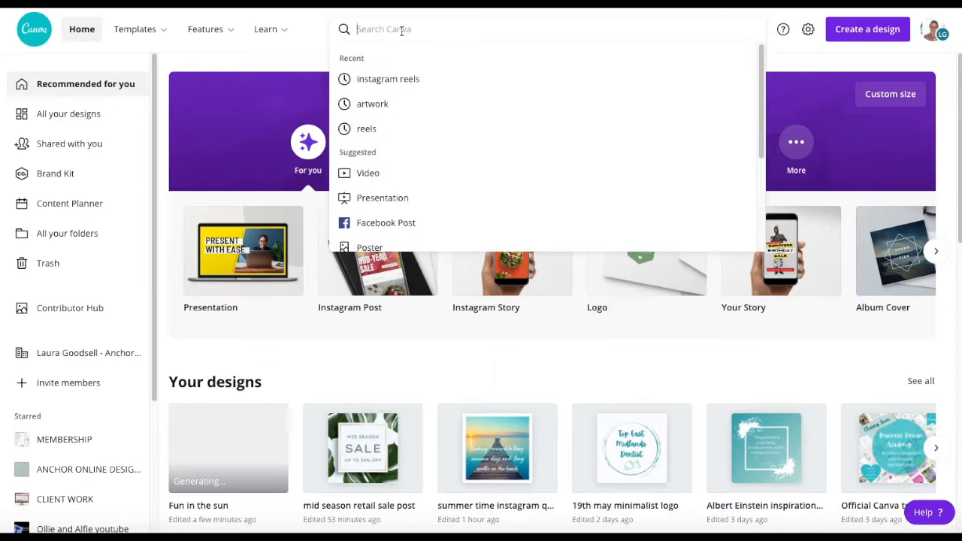
type("instagram")
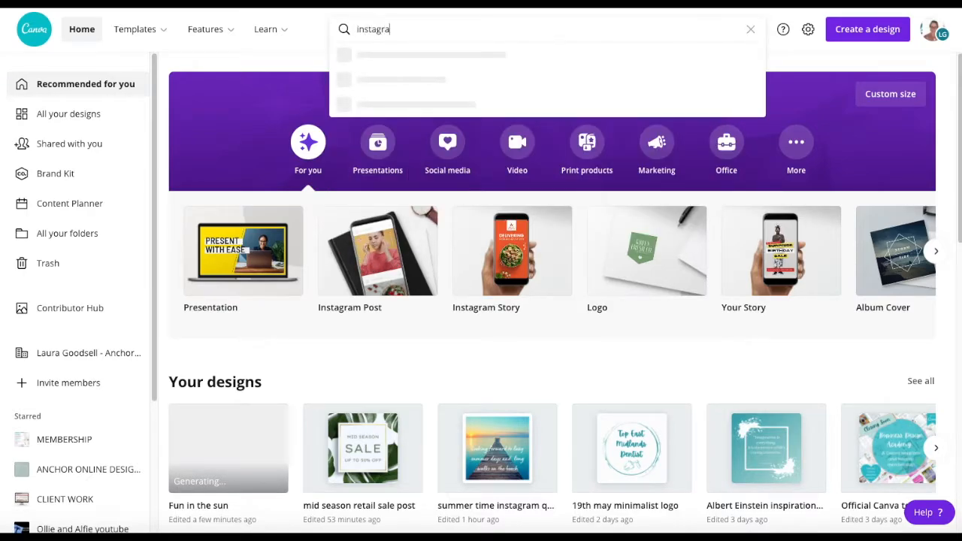
type(" reels")
key("Return")
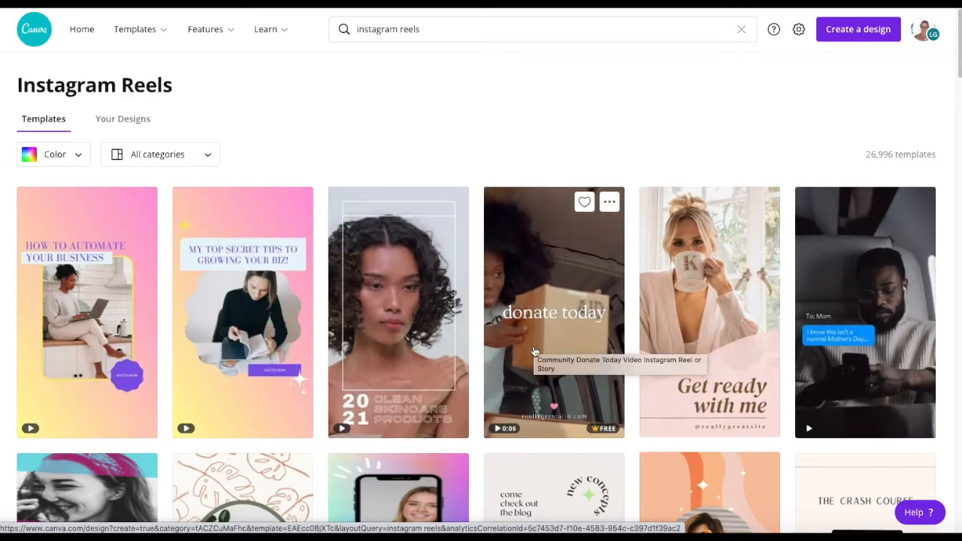
Step: Look through the Instagram Reels template results to examine the available designs
scroll(534, 347, "down", 2)
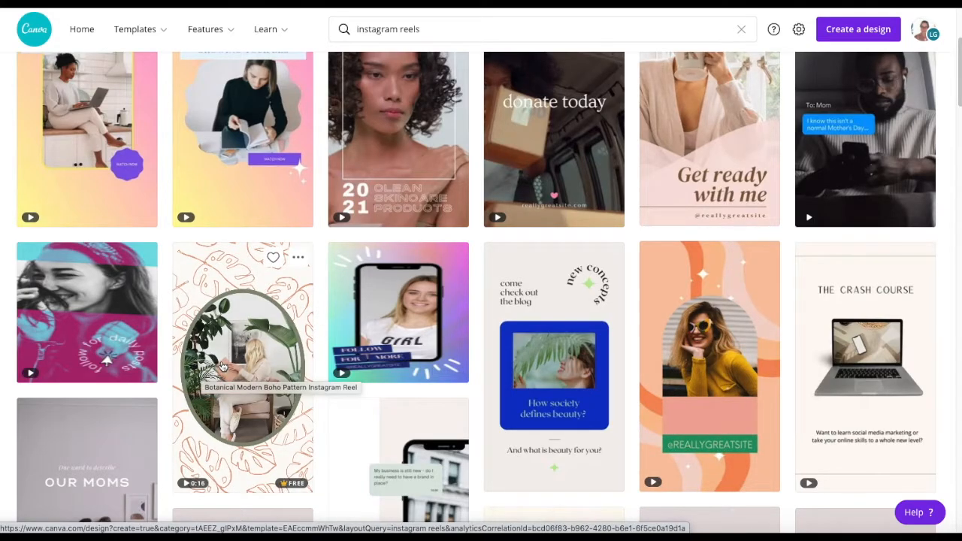
scroll(233, 357, "down", 10)
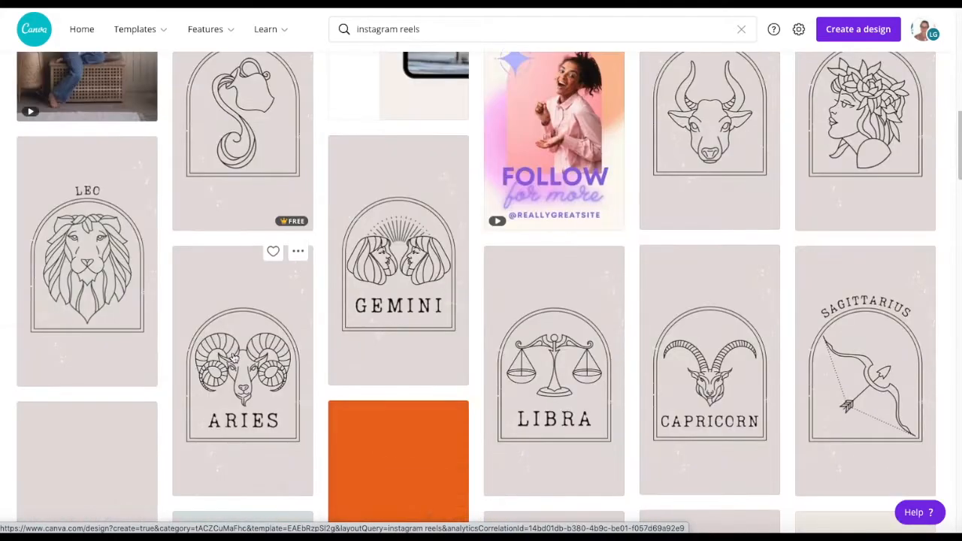
scroll(233, 359, "down", 8)
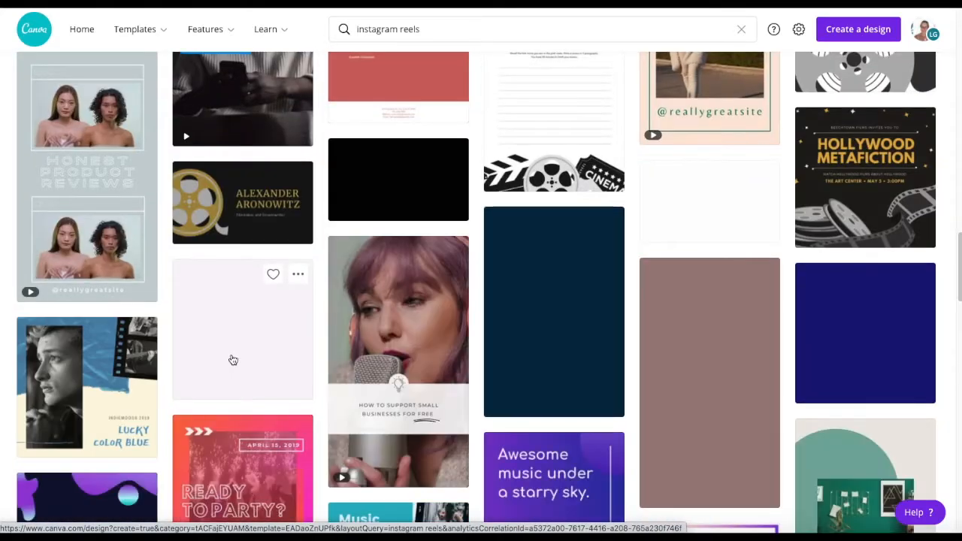
scroll(233, 360, "down", 8)
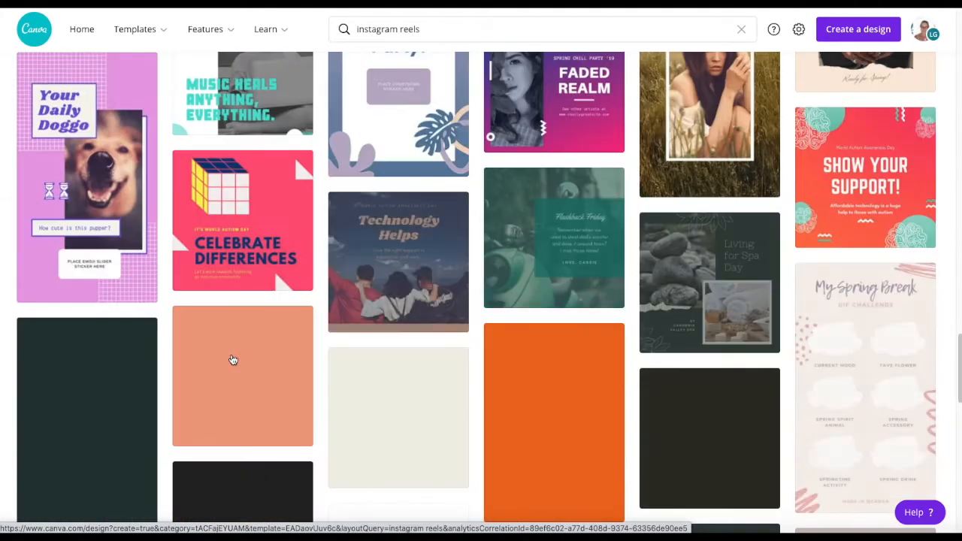
scroll(233, 359, "down", 3)
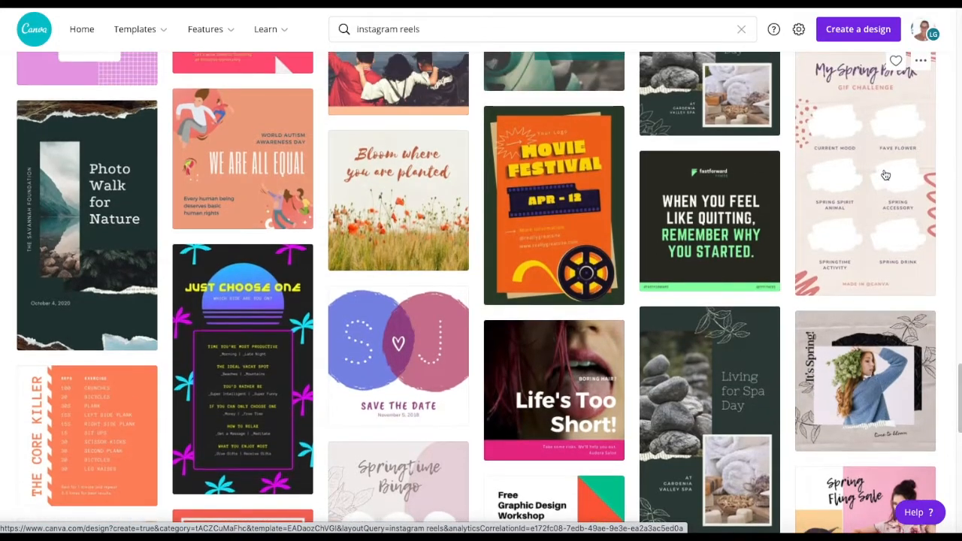
scroll(885, 176, "down", 4)
scroll(885, 177, "down", 4)
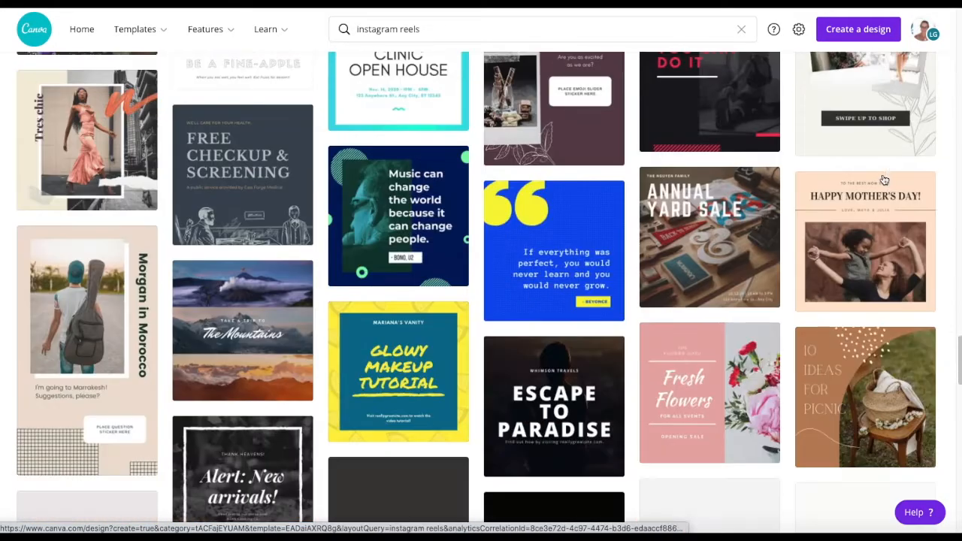
scroll(882, 182, "up", 6)
scroll(882, 182, "down", 10)
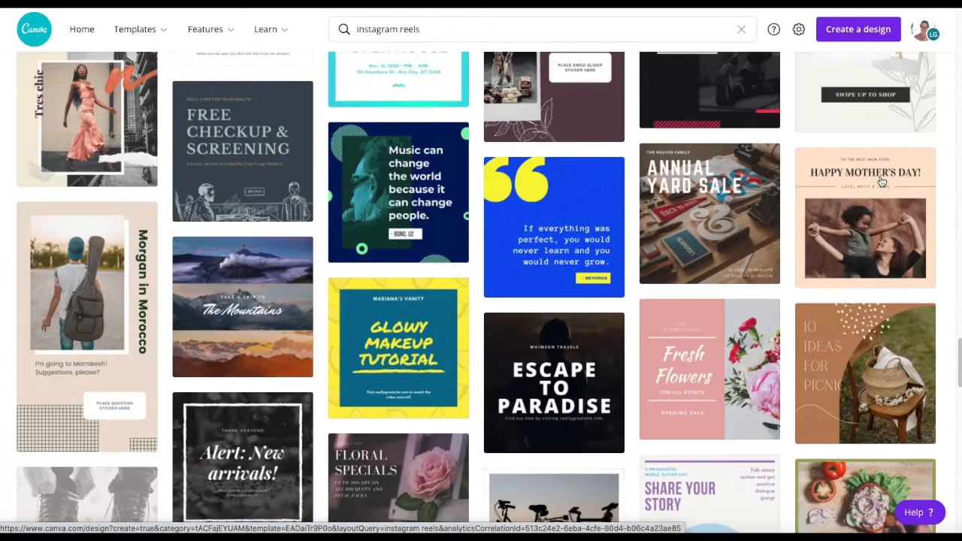
scroll(872, 210, "up", 15)
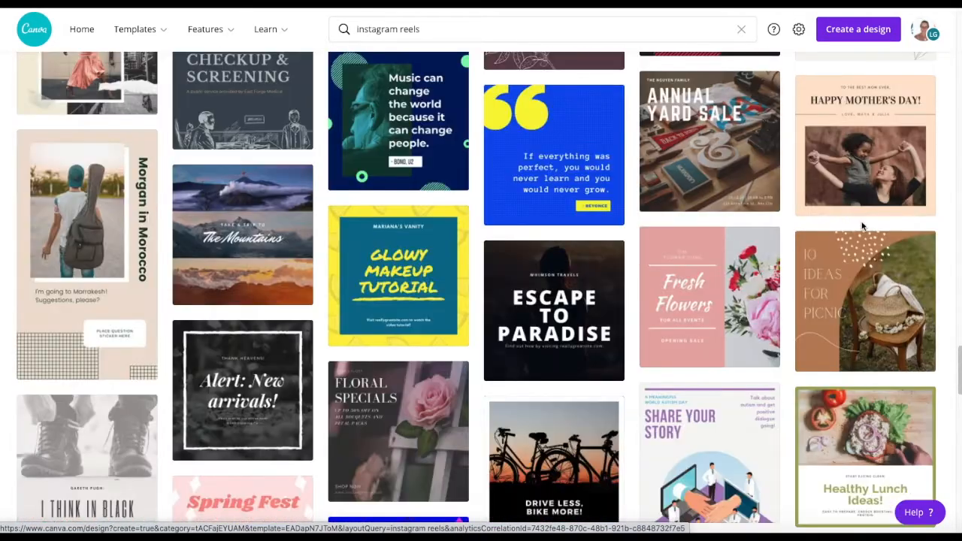
scroll(863, 227, "up", 10)
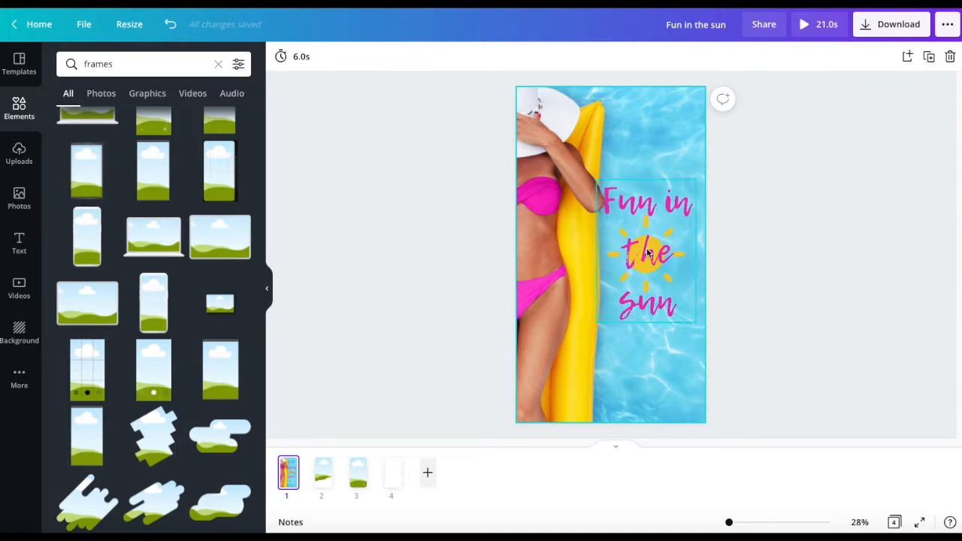
Step: Examine page 1's background photo crop and sun graphic, moving the "Fun in the sun" text off the sun and back over it
double_click(548, 242)
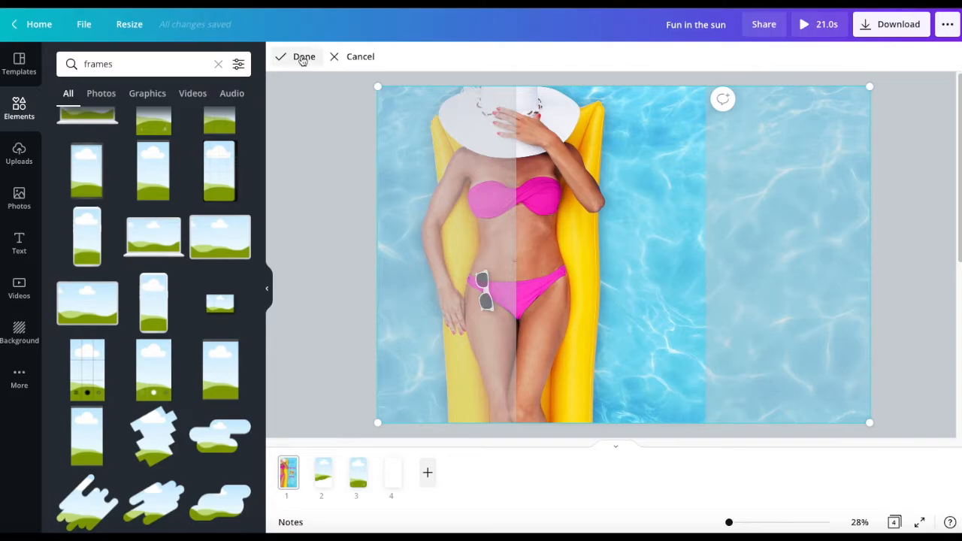
left_click(302, 58)
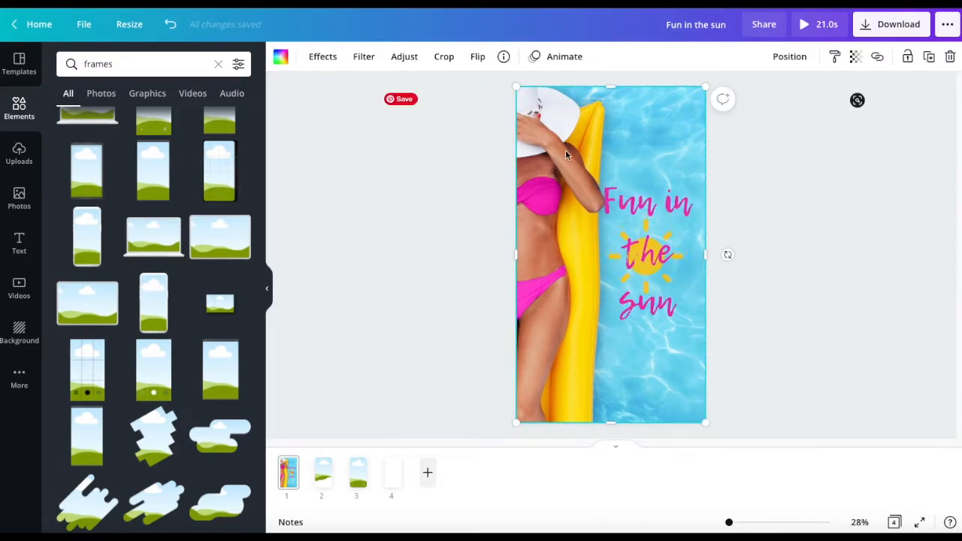
left_click(644, 255)
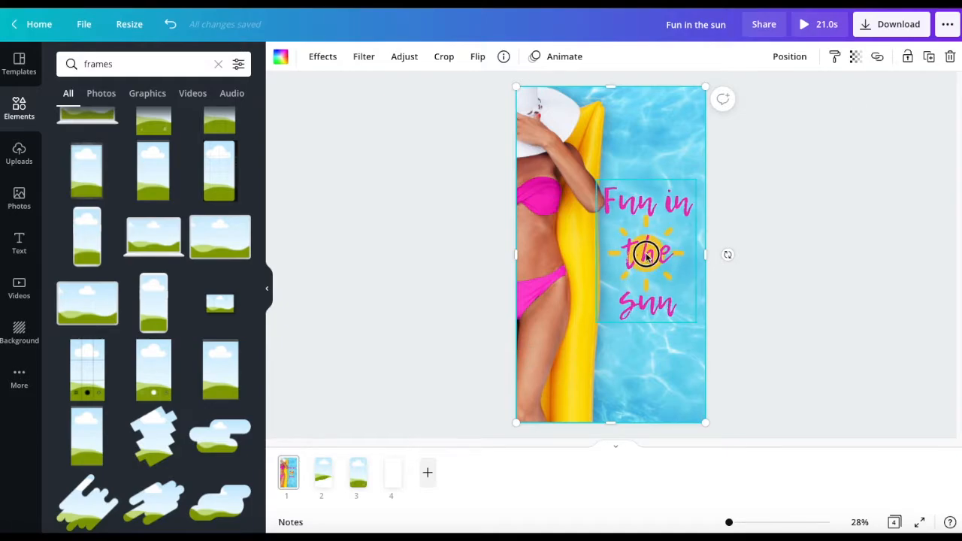
left_click_drag(640, 263, 648, 231)
left_click(647, 233)
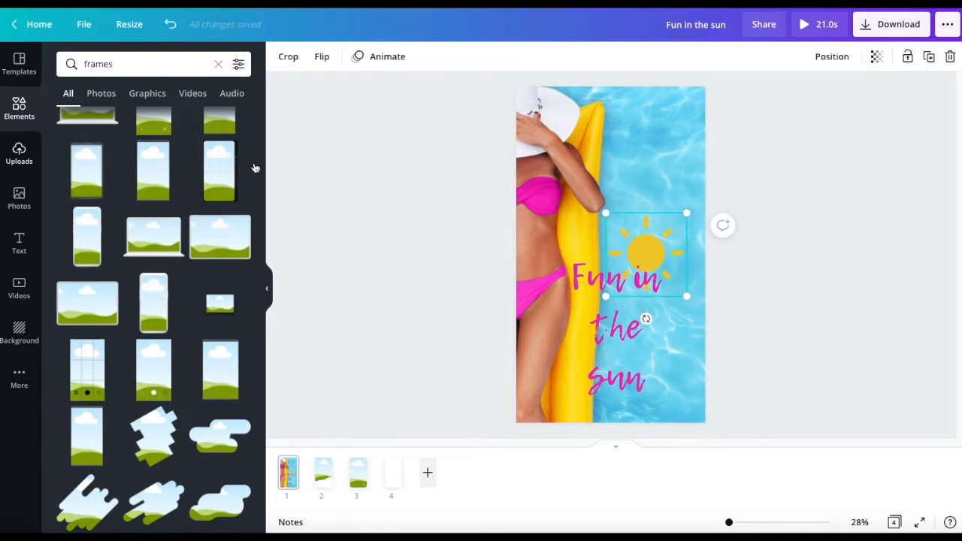
left_click(644, 255)
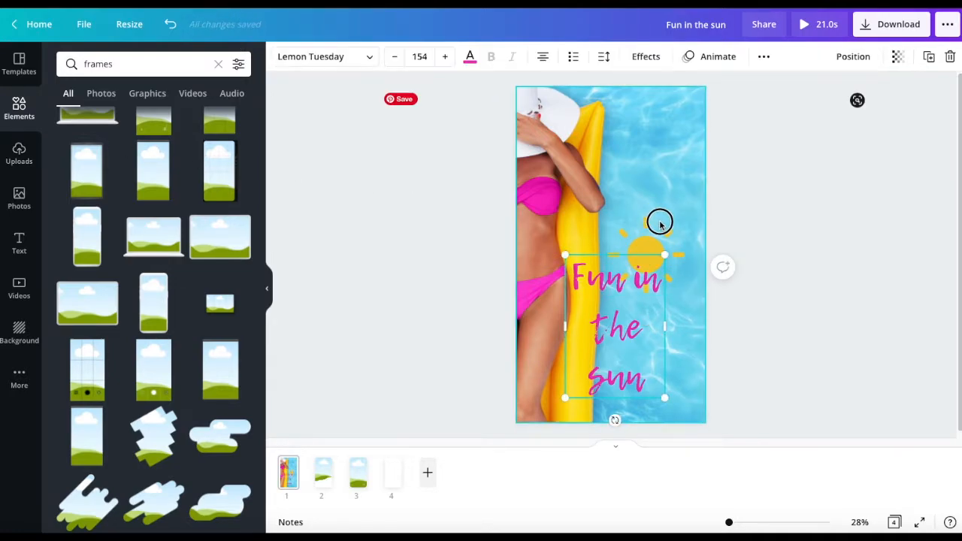
left_click(459, 349)
left_click_drag(612, 331, 644, 256)
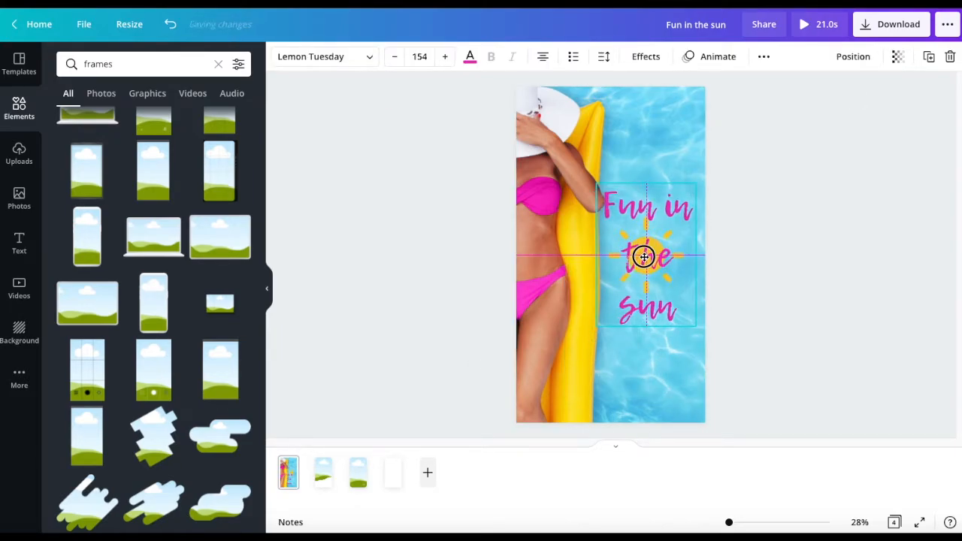
left_click(422, 319)
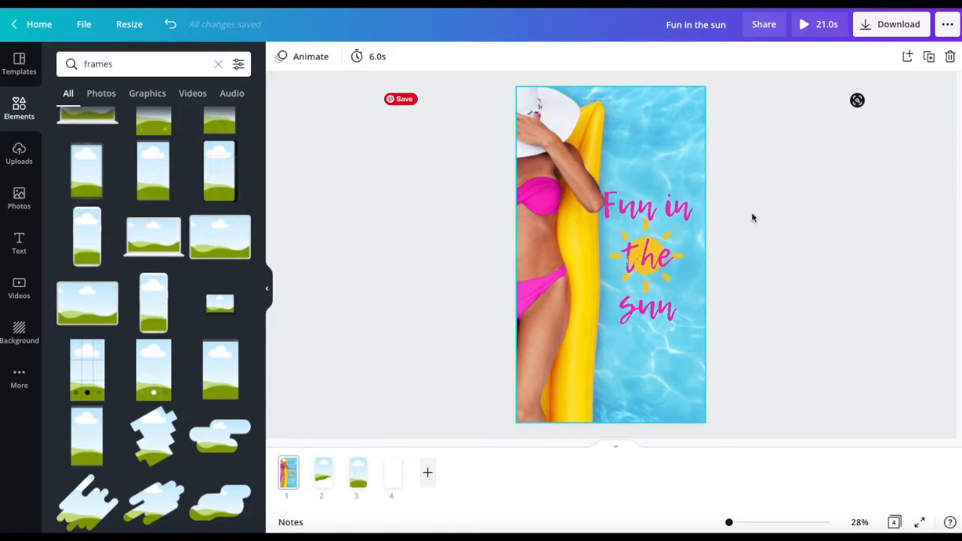
Step: Open page 2 and select its torn-edge frame
left_click(324, 473)
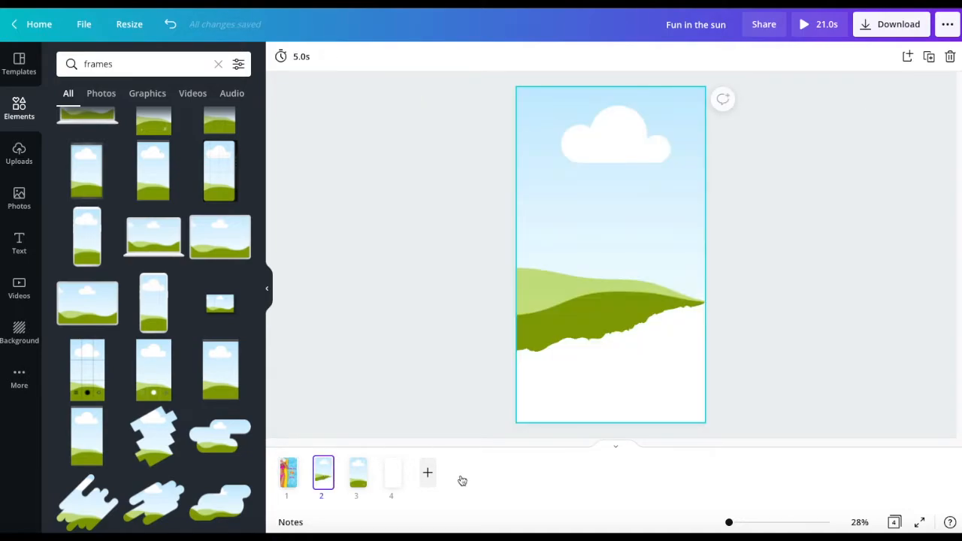
left_click(608, 165)
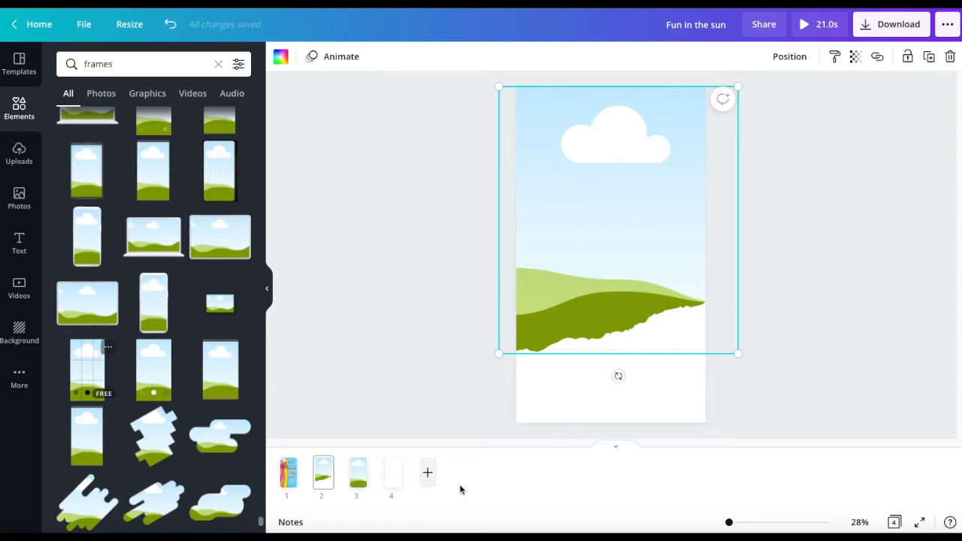
Step: Try the camera frame with black grid lines on page 4, enlarged from the page's top-left corner, and delete it
left_click(393, 478)
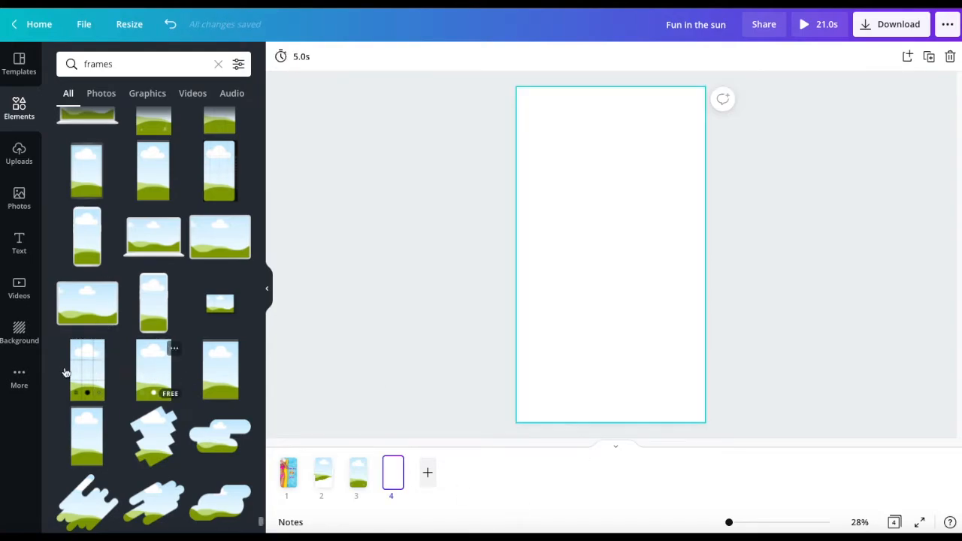
left_click(104, 359)
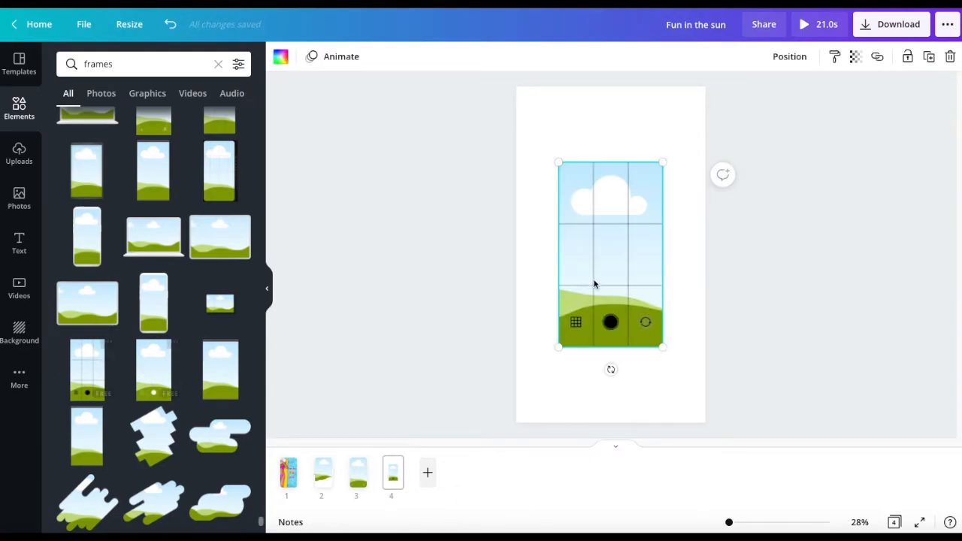
left_click(604, 231)
left_click(592, 180)
left_click(580, 167)
left_click_drag(580, 168, 558, 187)
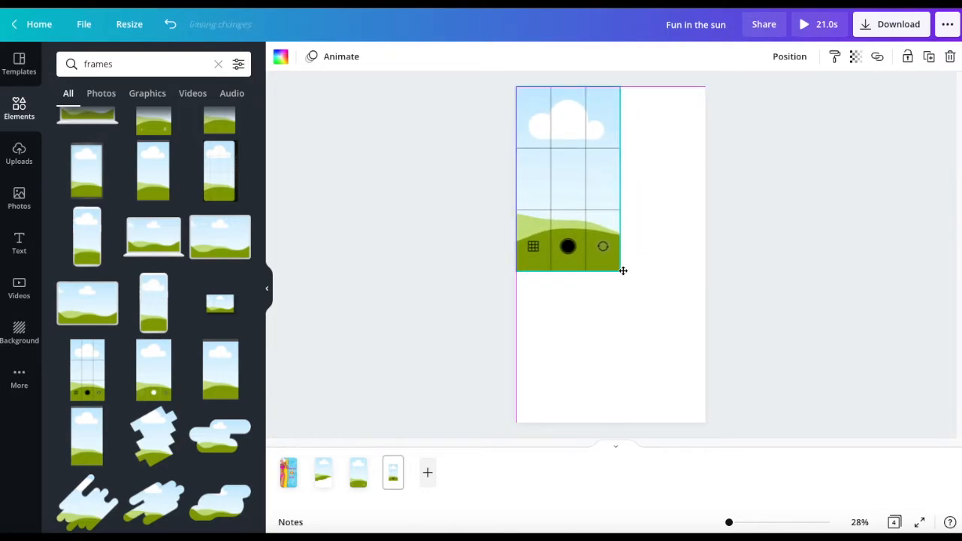
left_click_drag(621, 273, 615, 365)
left_click(357, 475)
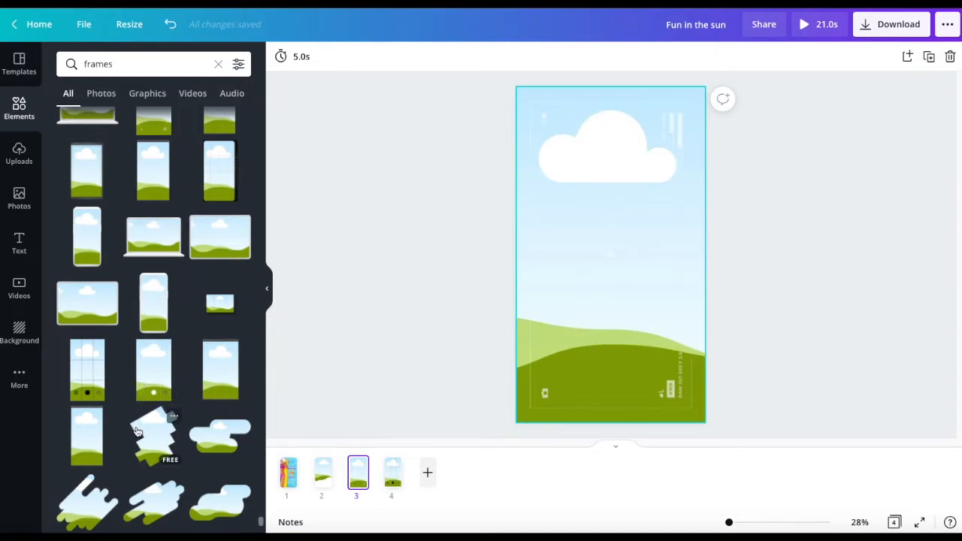
left_click(392, 475)
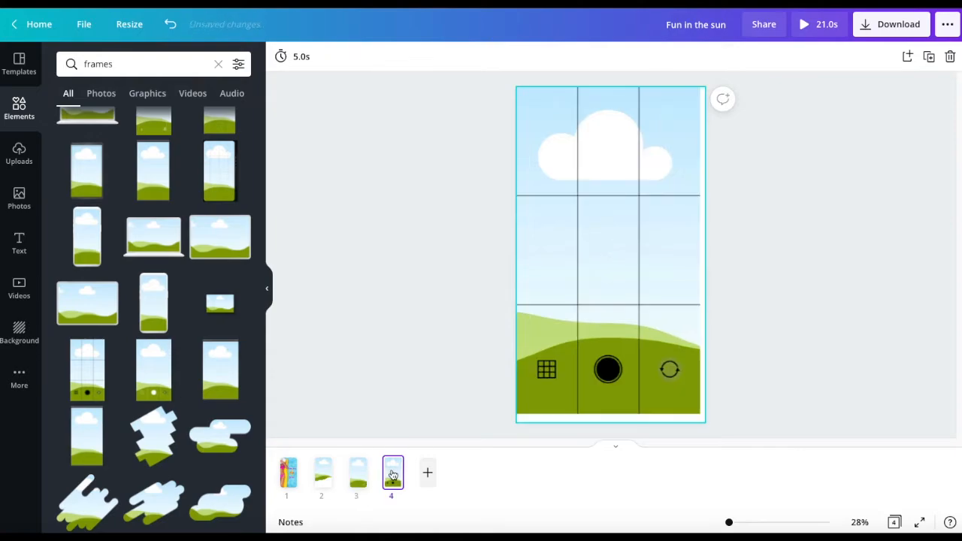
key("Delete")
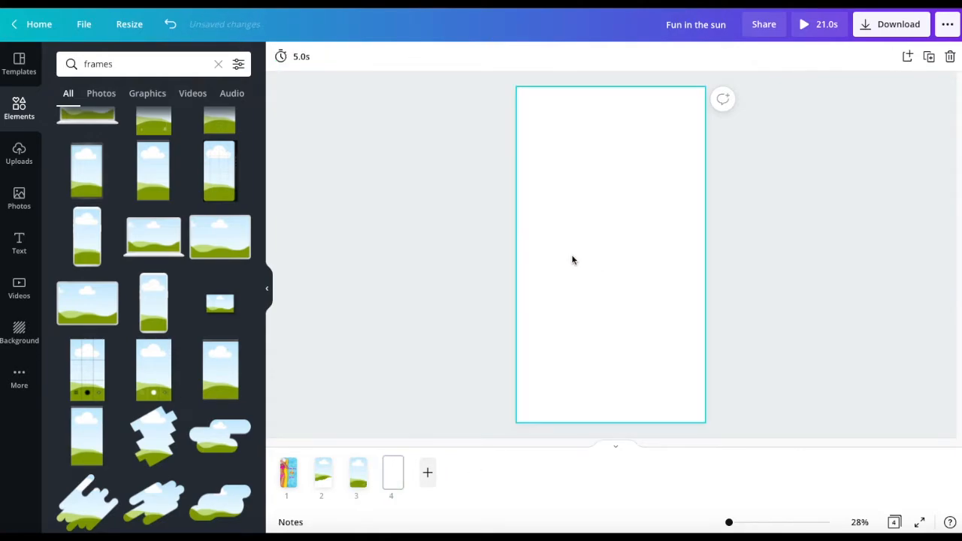
Step: Add the camera frame with white grid lines and white shutter to page 4 and enlarge it to fill the page
left_click(147, 378)
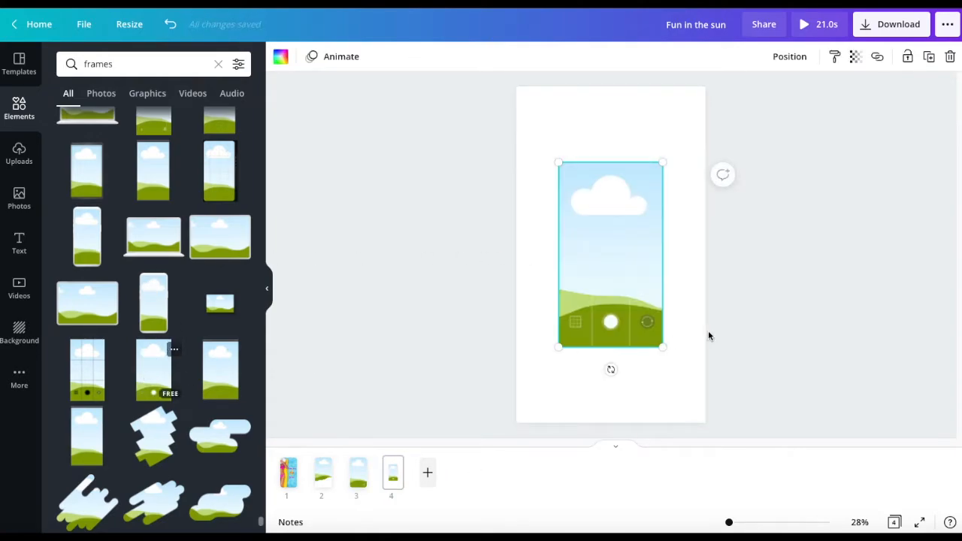
left_click_drag(626, 248, 659, 206)
left_click_drag(601, 274, 519, 426)
left_click(462, 326)
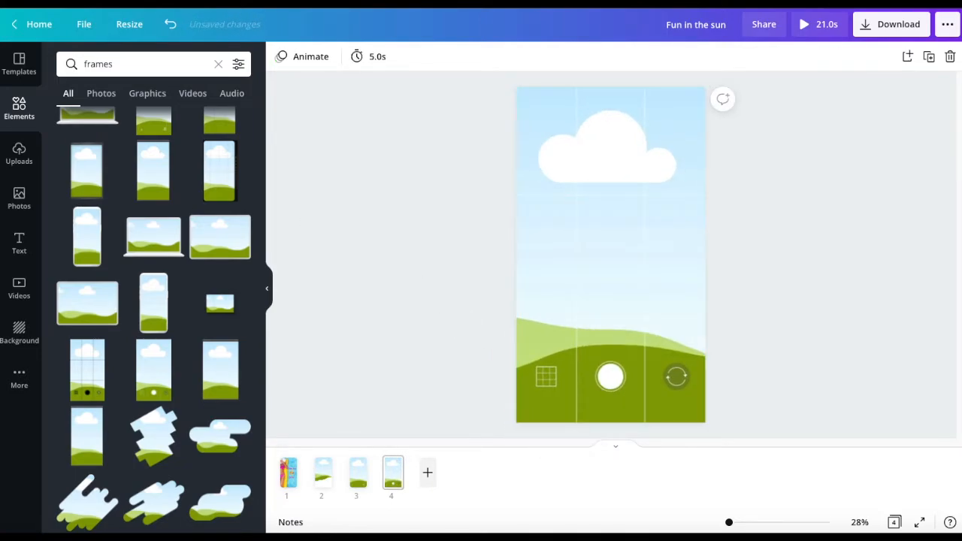
Step: Fill page 4's camera frame with the vertical 9.0s sea clip from the "summer" videos and play it
left_click(20, 286)
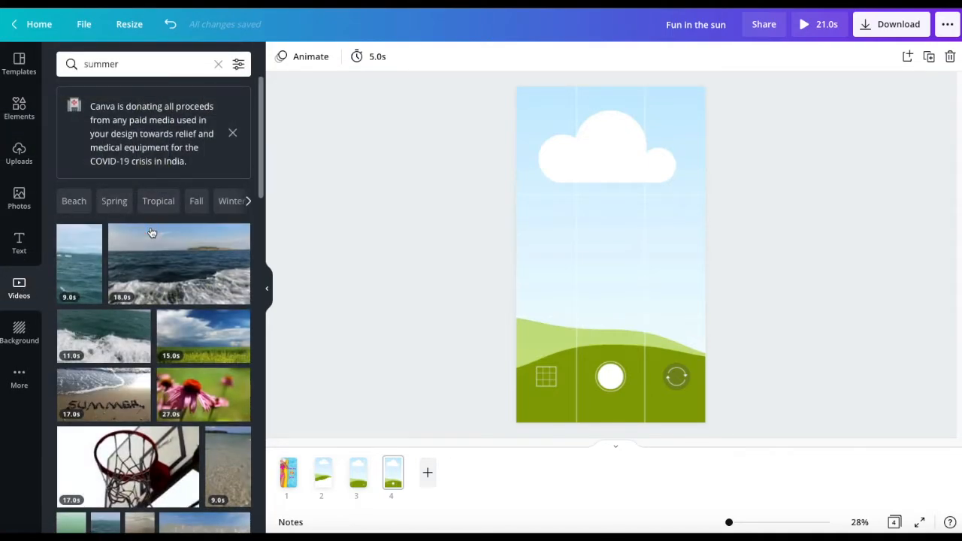
left_click(82, 265)
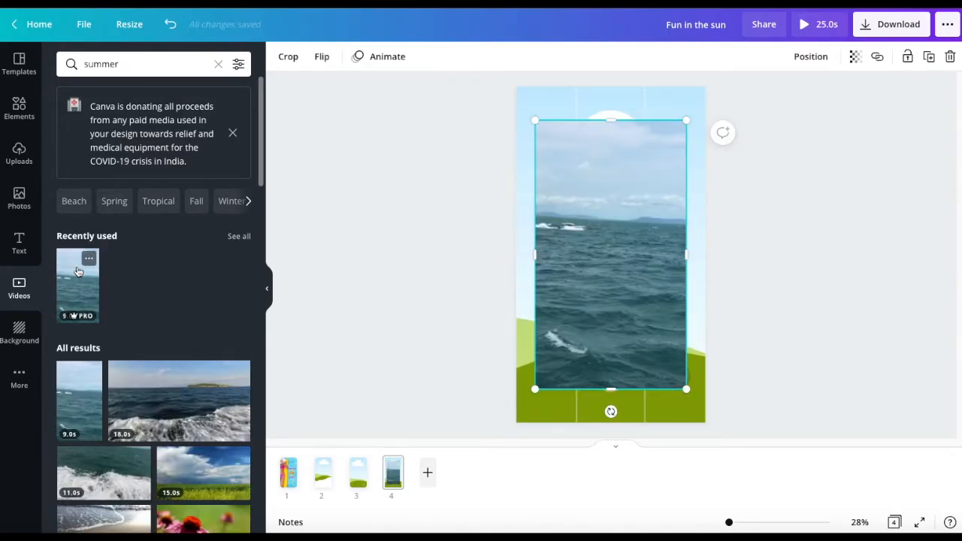
left_click(608, 250)
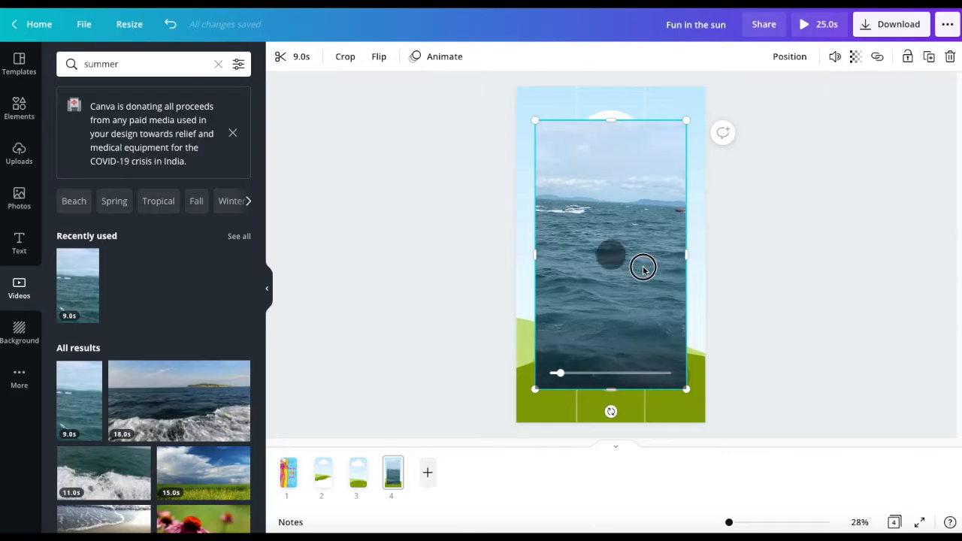
left_click_drag(664, 235, 663, 235)
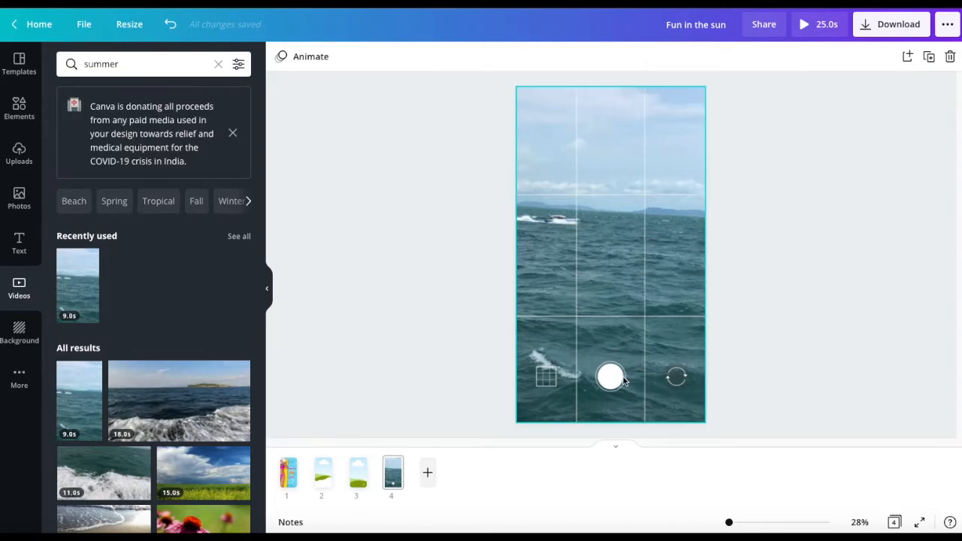
left_click(616, 275)
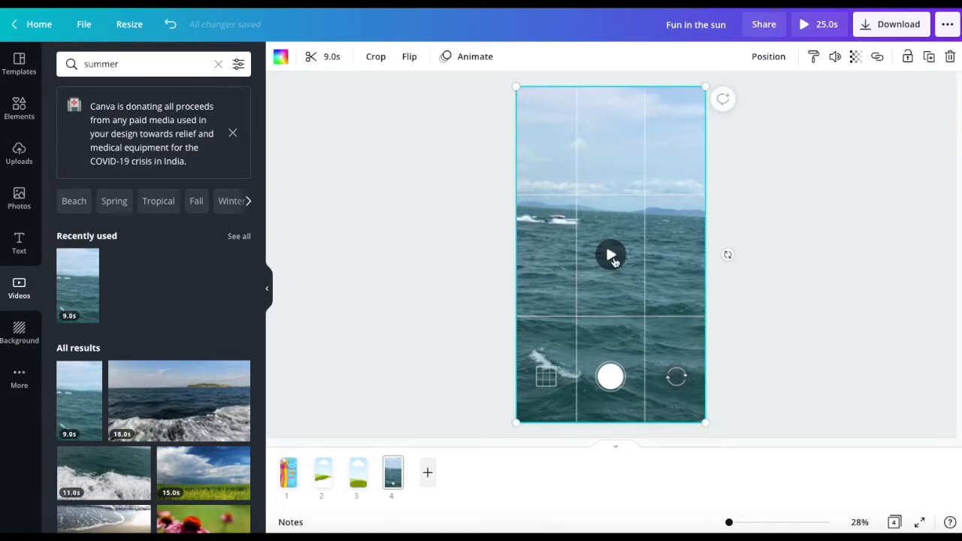
left_click(611, 256)
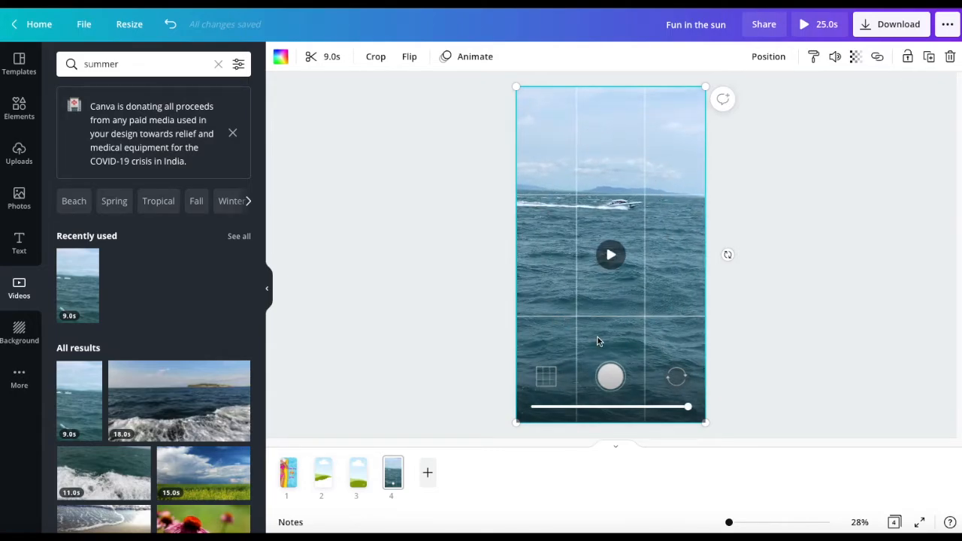
Step: Fill page 2's torn-edge frame with the 27.0s pink flower clip from the "summer" videos and shift the frame slightly upward
left_click(324, 367)
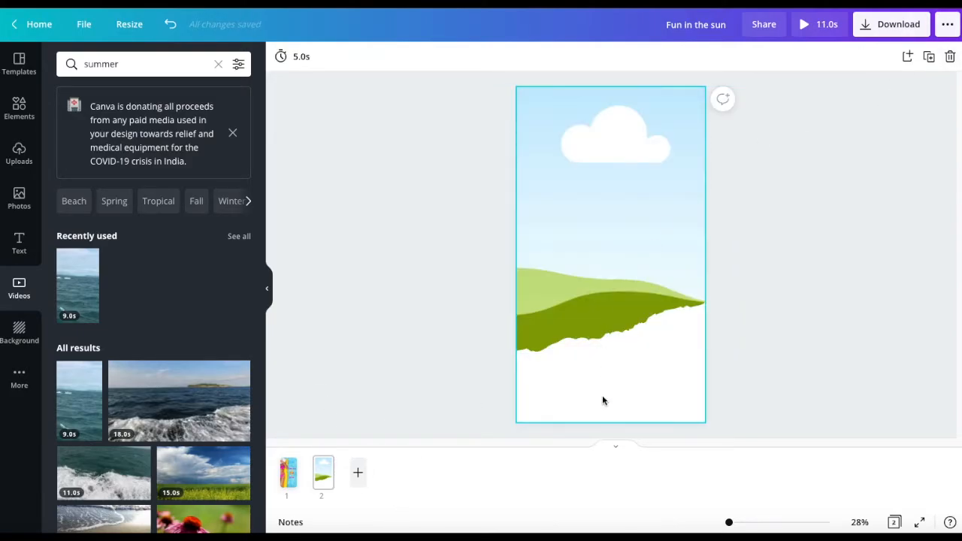
left_click(603, 398)
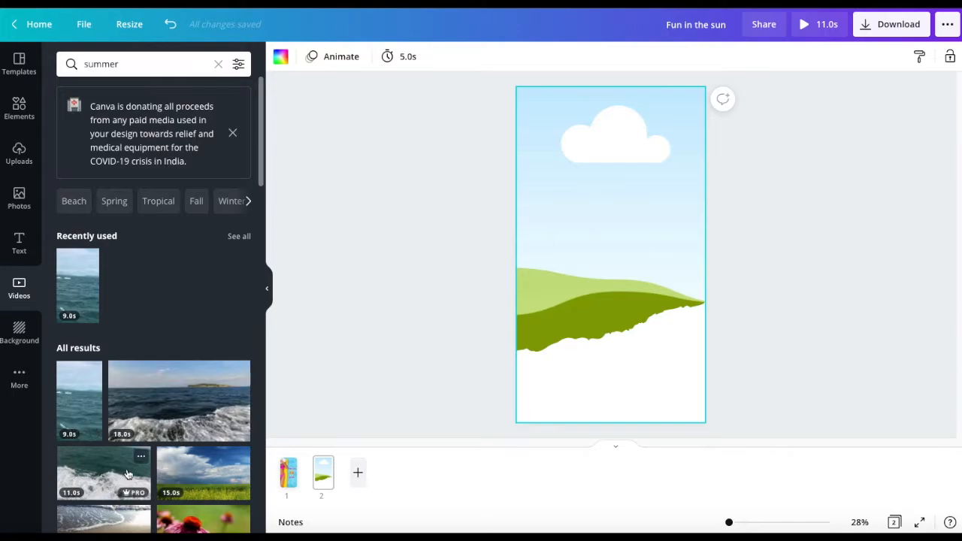
scroll(128, 474, "down", 5)
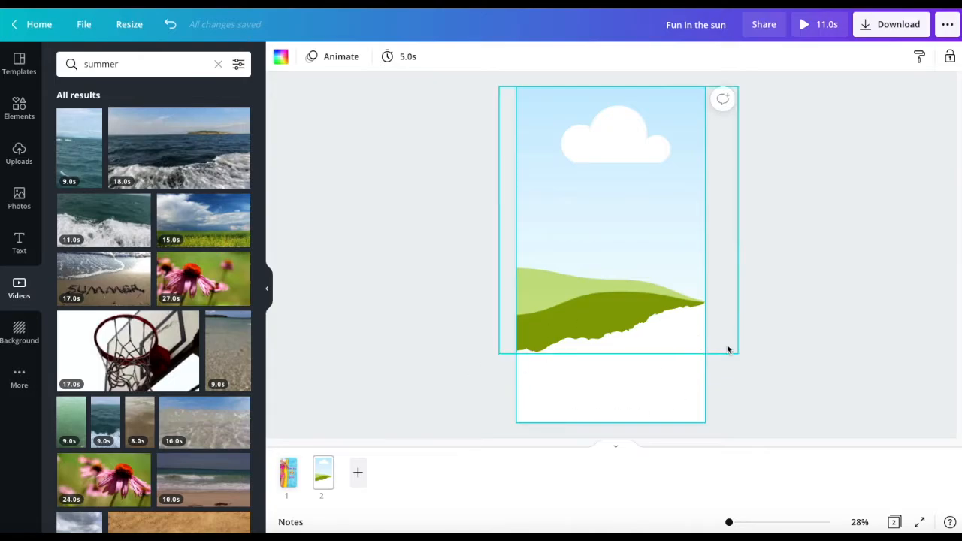
left_click(181, 281)
left_click_drag(563, 235, 561, 226)
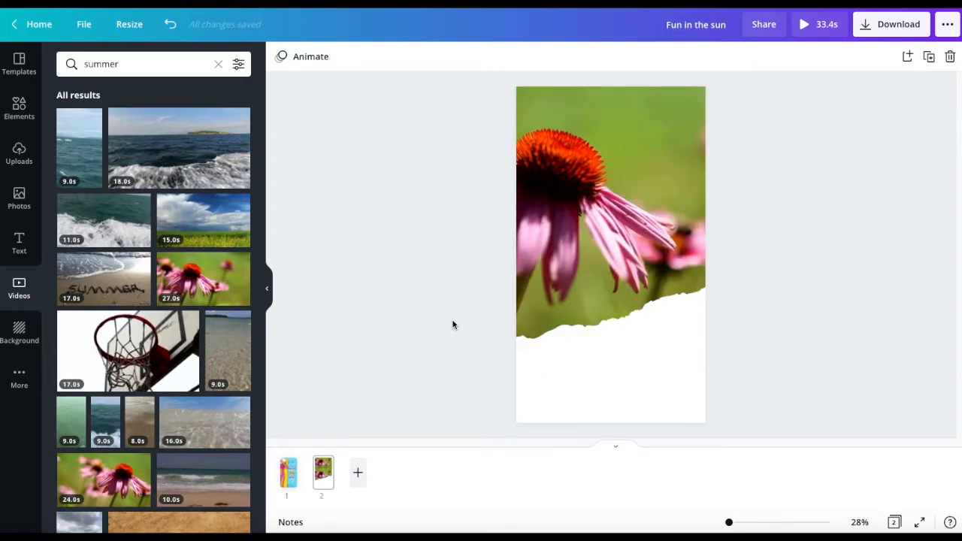
Step: Delete page 2 with the flower clip from the design
left_click(622, 214)
left_click(621, 213)
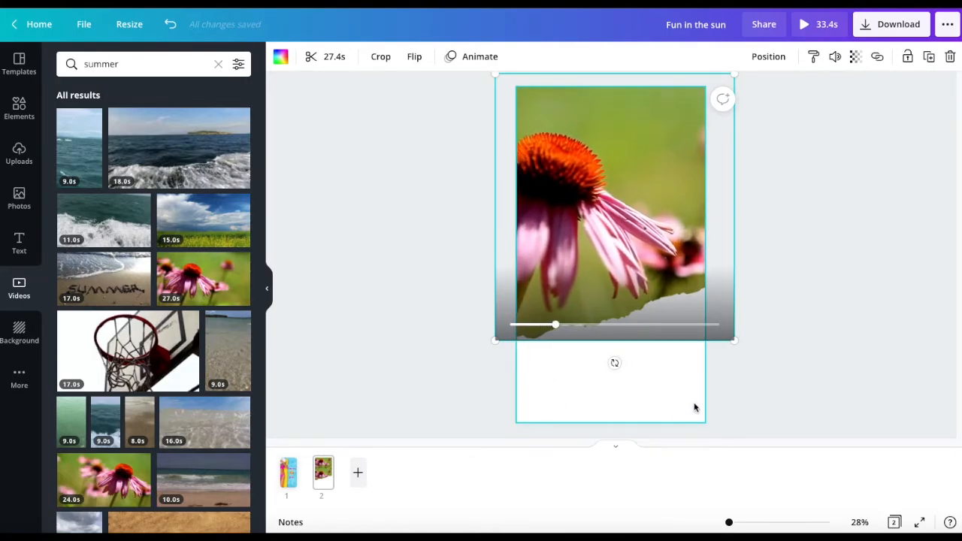
left_click(542, 386)
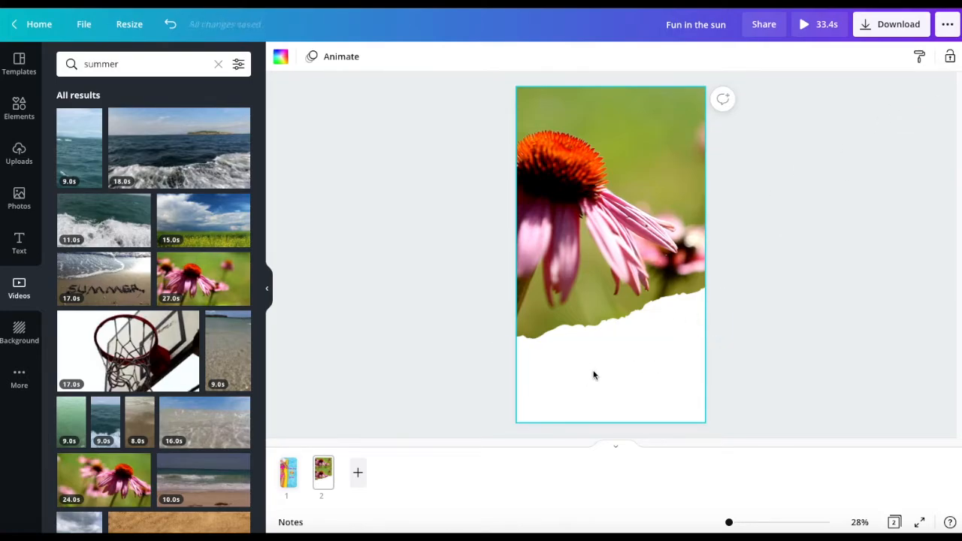
left_click(328, 483)
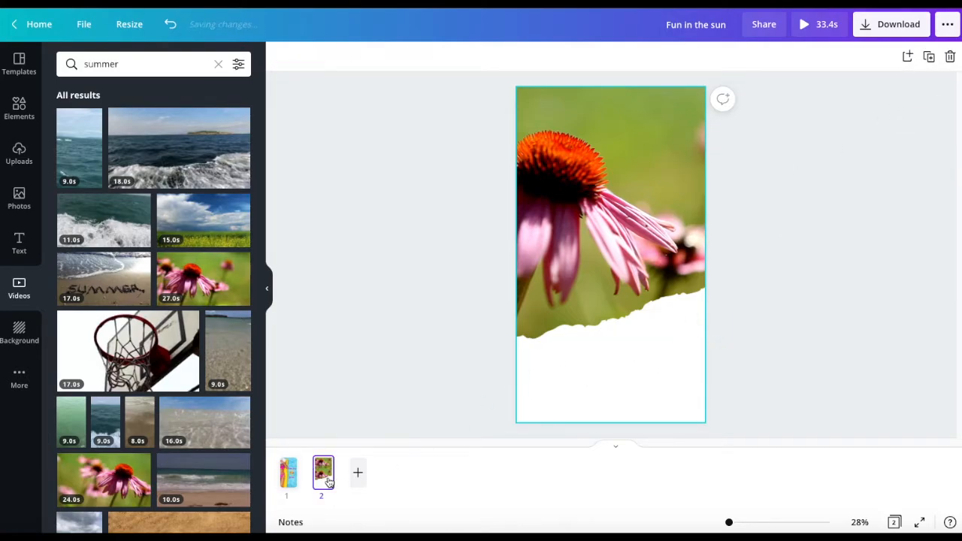
left_click(949, 56)
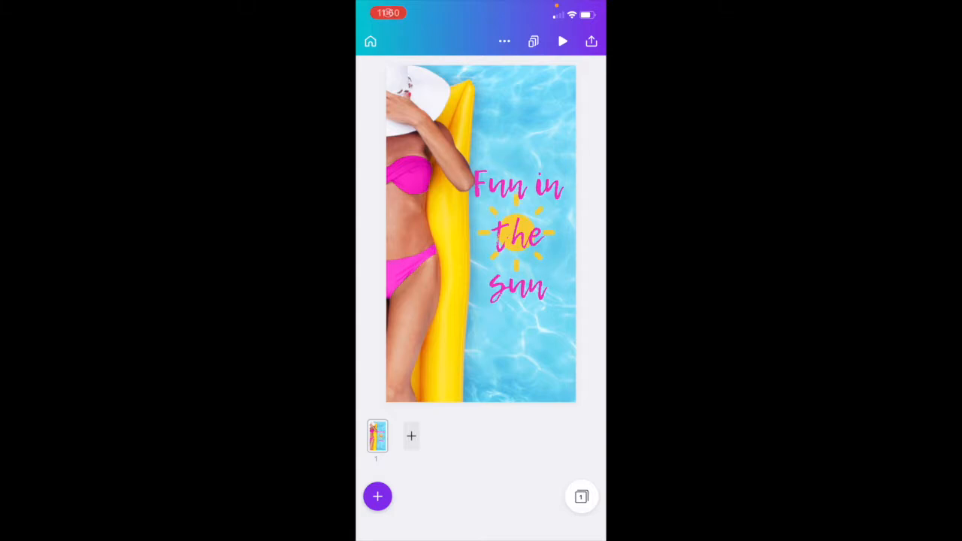
Step: In the Canva phone app, download the "Fun in the sun" design as an MP4 Video and save it to the phone
left_click(591, 41)
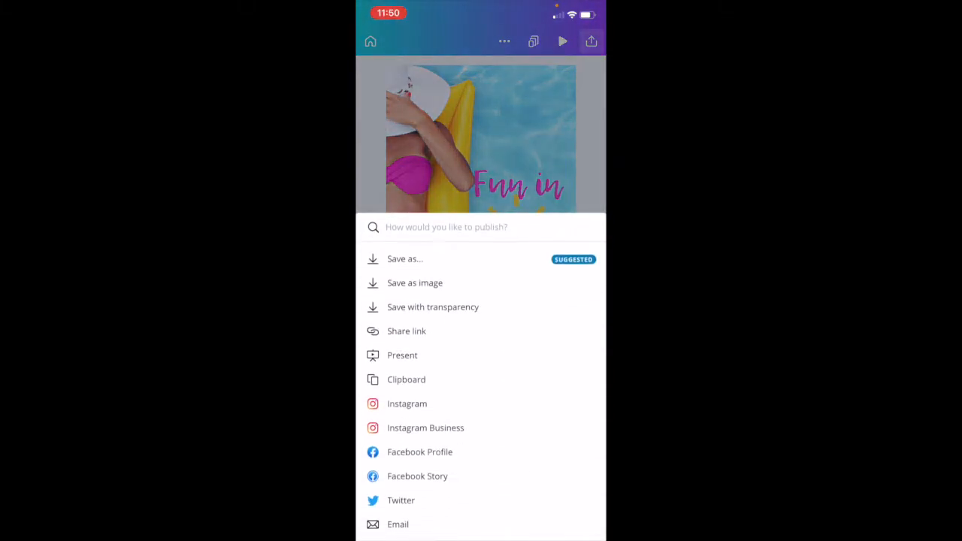
left_click(398, 258)
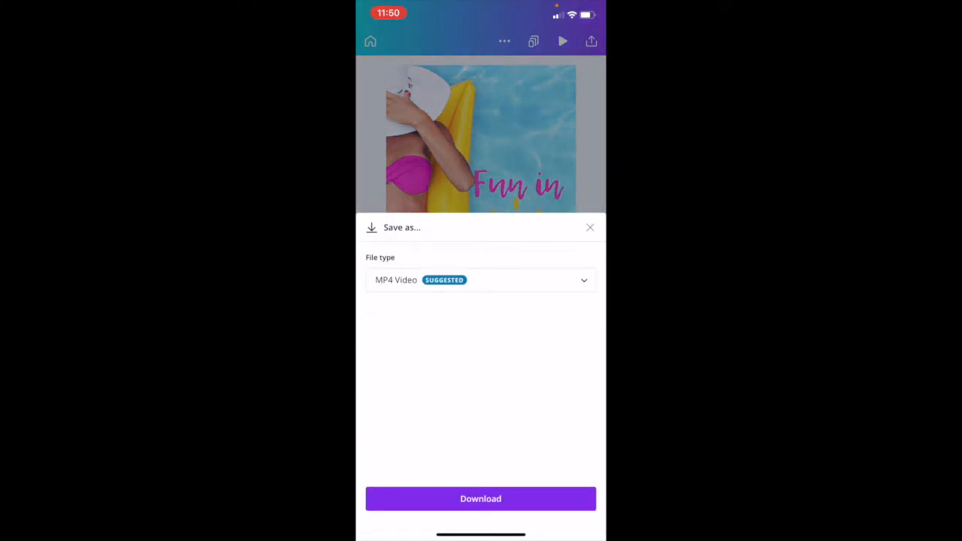
left_click(481, 498)
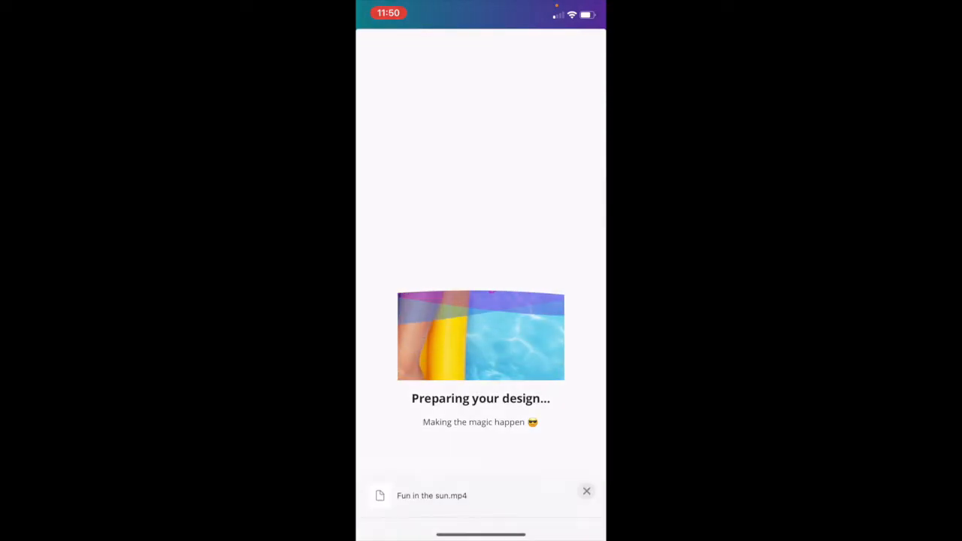
left_click(481, 504)
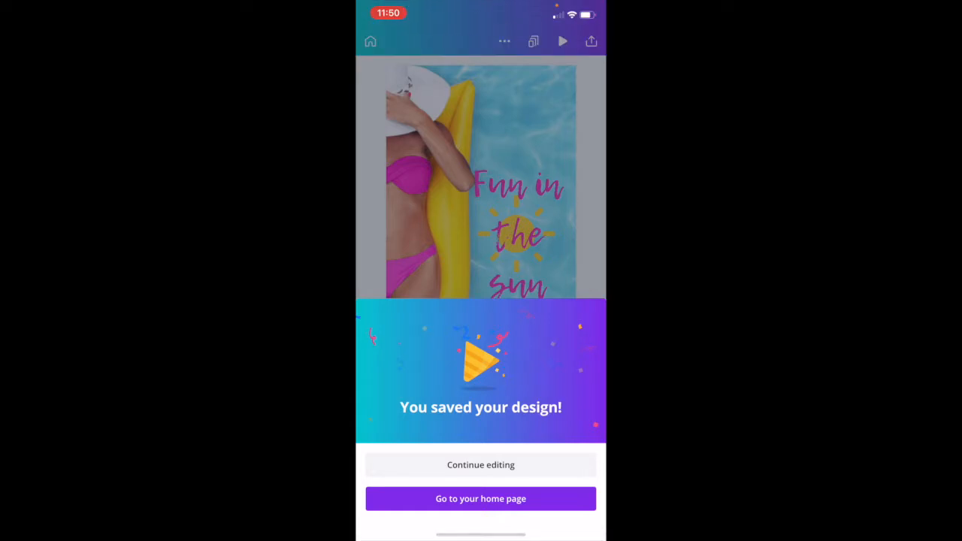
Step: Switch to Instagram, leave the Reels camera that opens, and start a new Reel from the profile page
left_click_drag(481, 535, 490, 338)
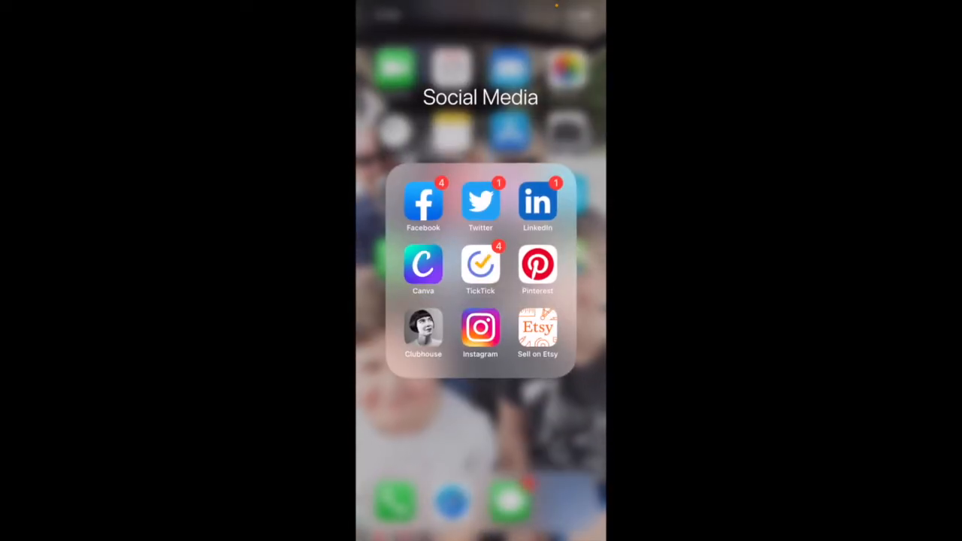
left_click(480, 328)
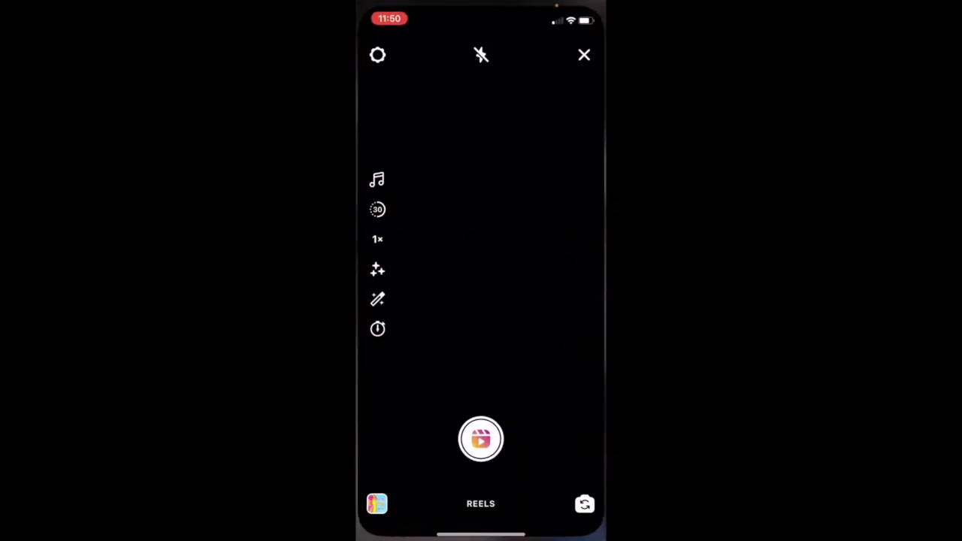
left_click(585, 50)
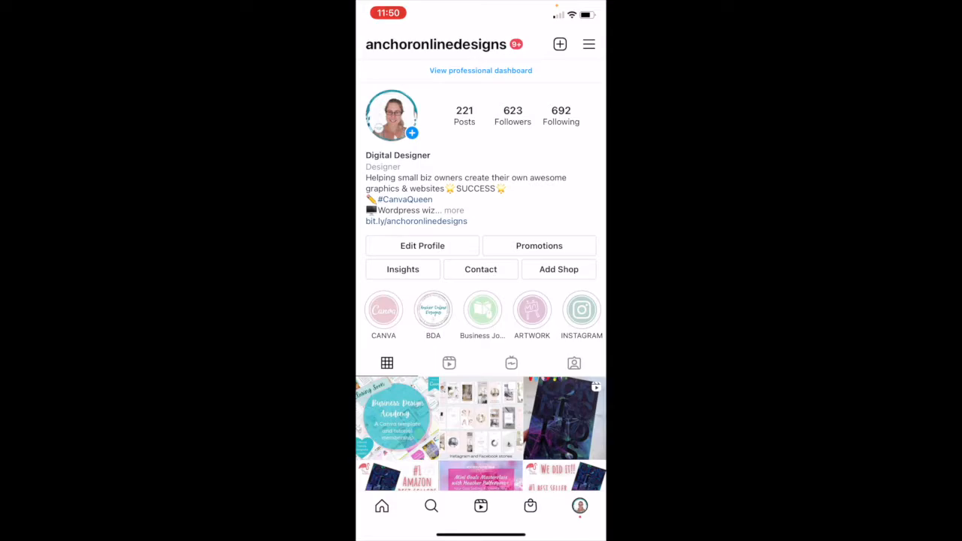
left_click(560, 45)
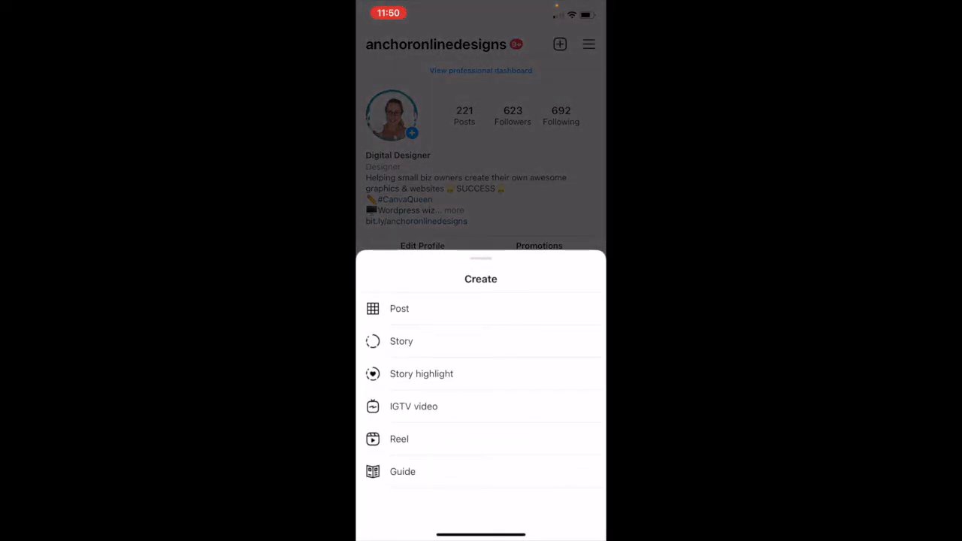
left_click(399, 439)
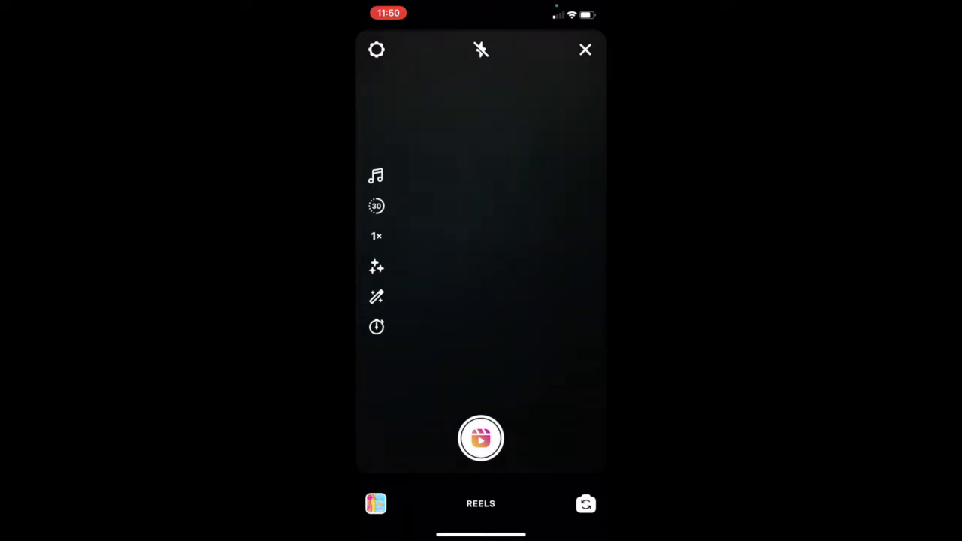
Step: Add the newest 0:05 "Fun in the sun" video from the phone's recent media to the Reel and continue to its preview
left_click(376, 503)
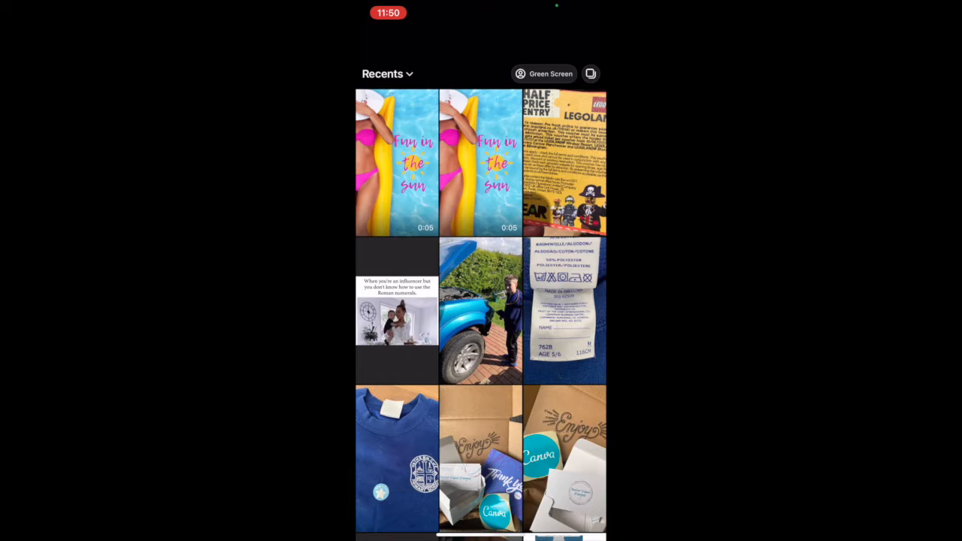
left_click(397, 163)
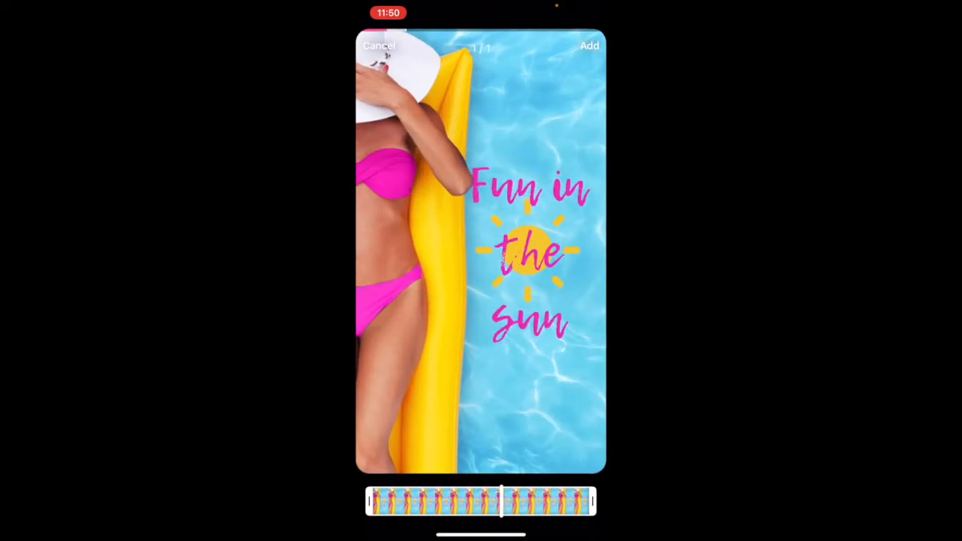
left_click(589, 46)
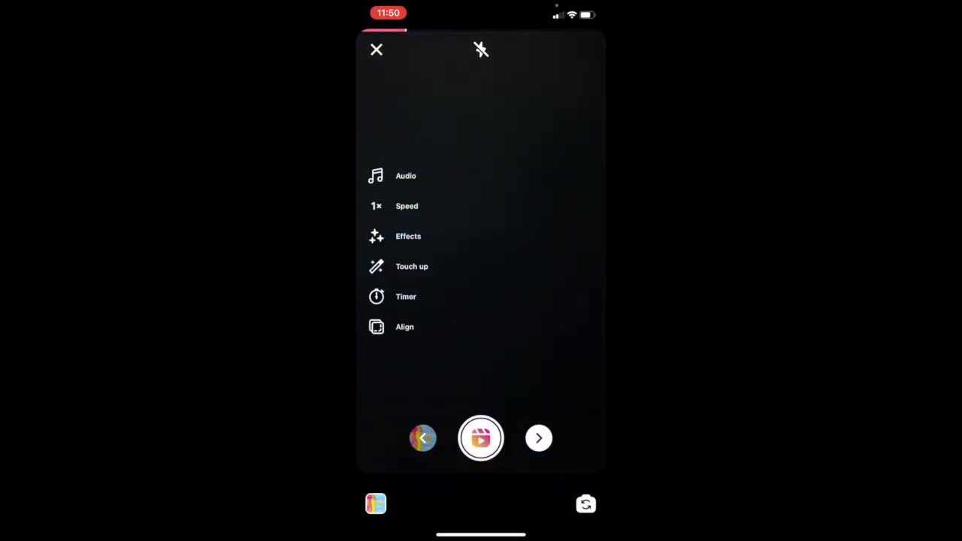
left_click(539, 438)
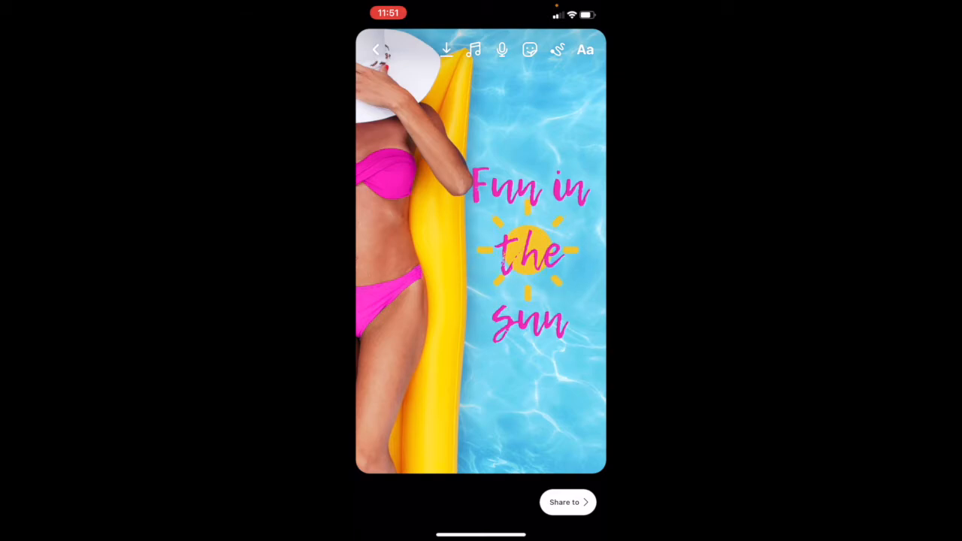
Step: Look at the Reel's sticker collection and text tool, and close them without adding anything
left_click(530, 50)
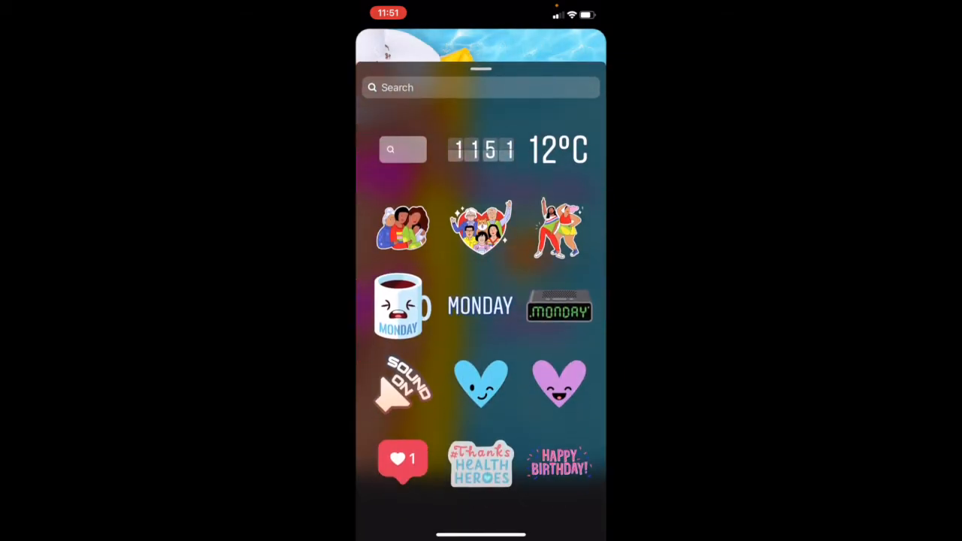
left_click_drag(481, 67, 481, 376)
left_click(586, 50)
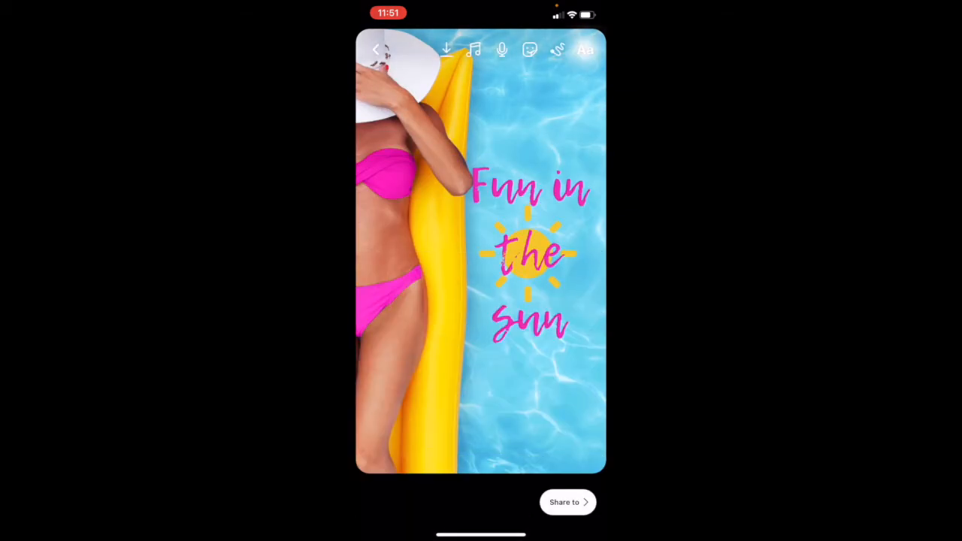
left_click(586, 44)
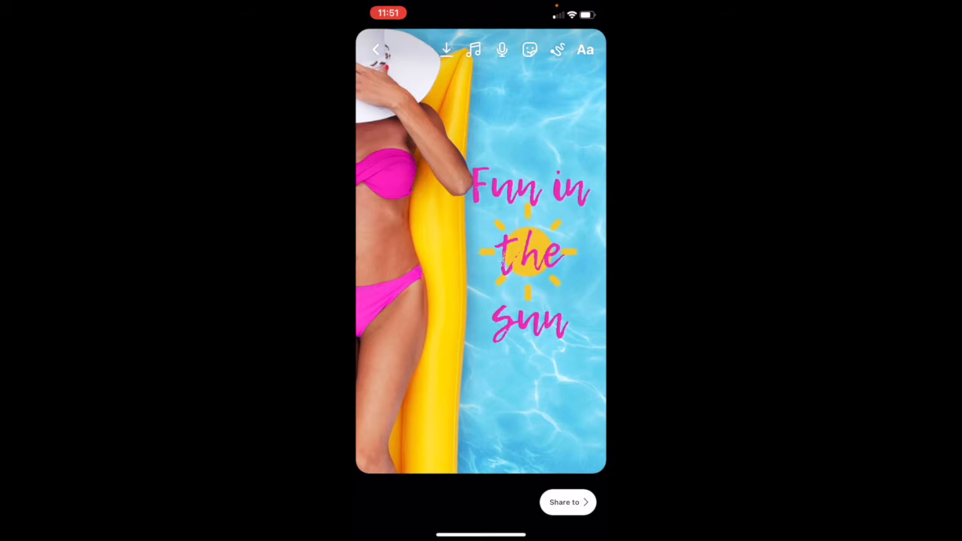
Step: Proceed to the Reel's sharing details and enter the caption "Fun in the sun #hastags"
left_click(568, 502)
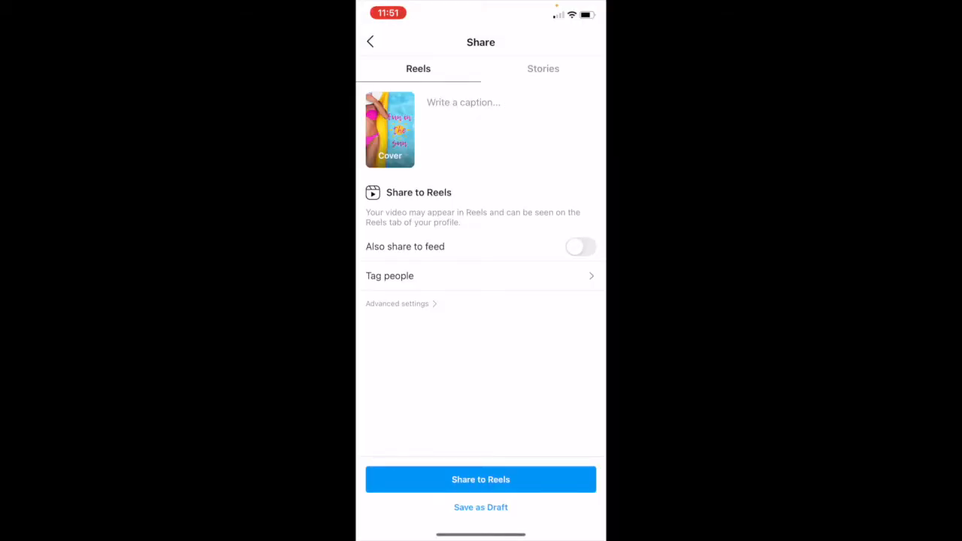
left_click(463, 103)
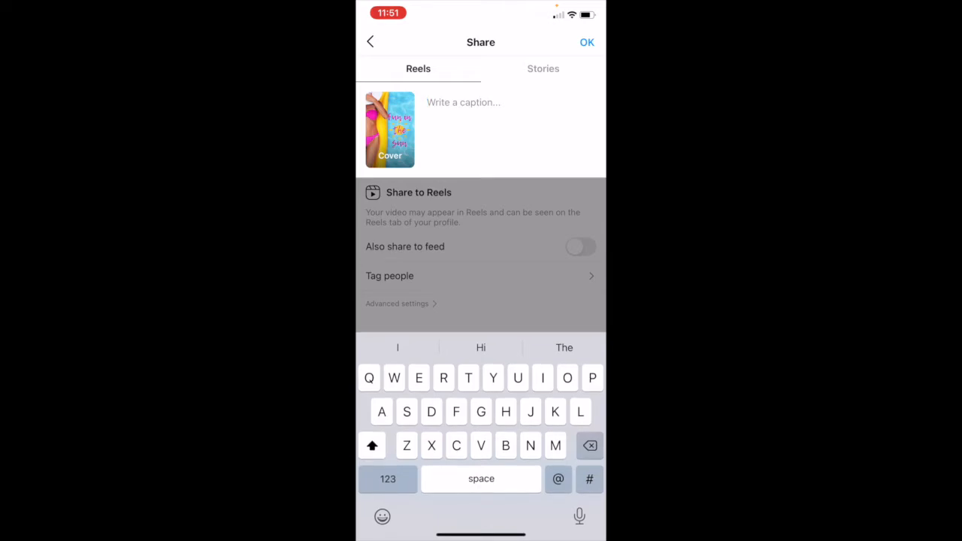
type("Fun in")
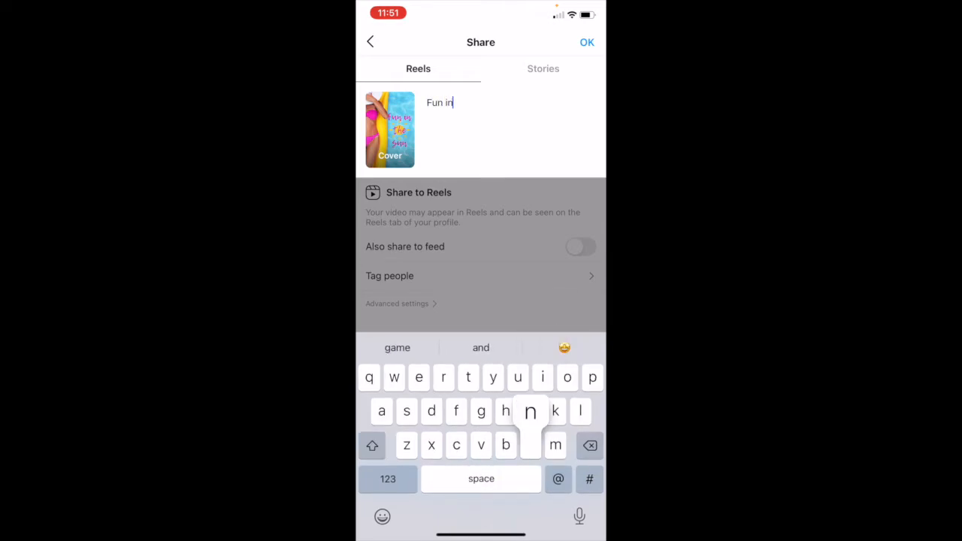
type(" the s")
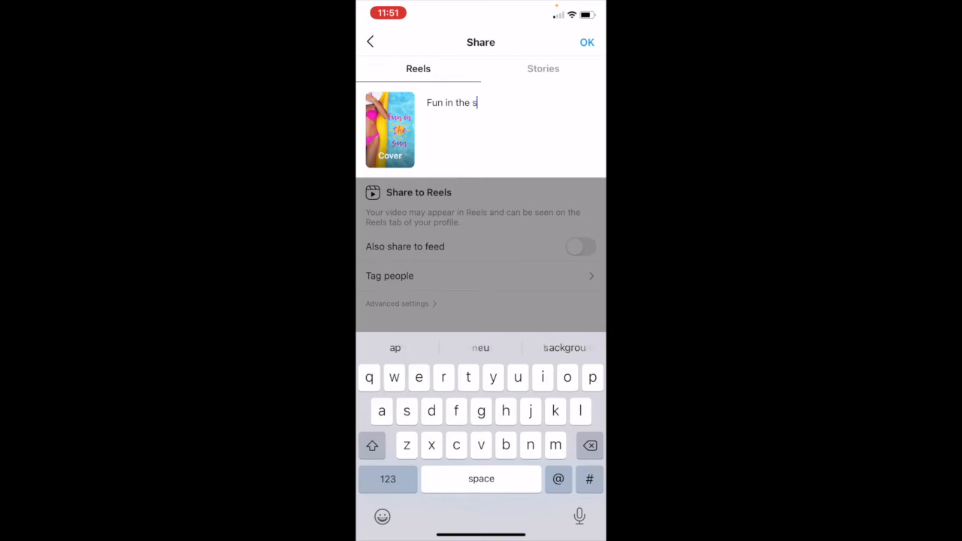
type("un ")
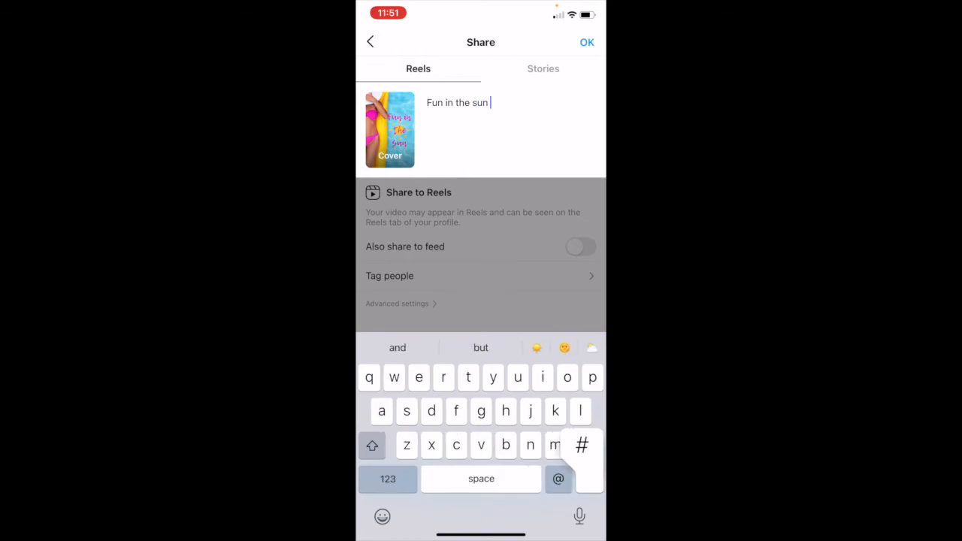
type("#hastags")
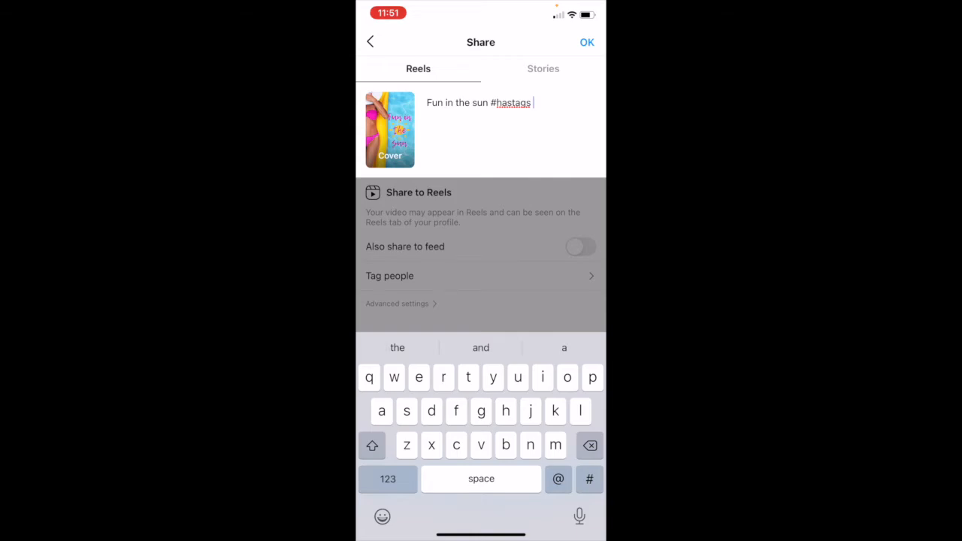
left_click(587, 42)
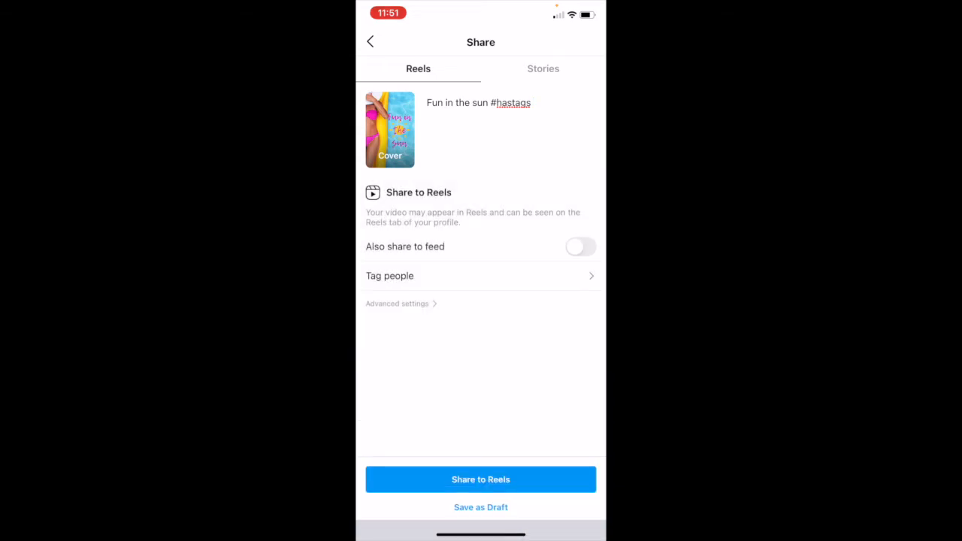
Step: Try also sharing the Reel to the feed, view its profile image crop, and turn feed sharing back off
left_click(580, 247)
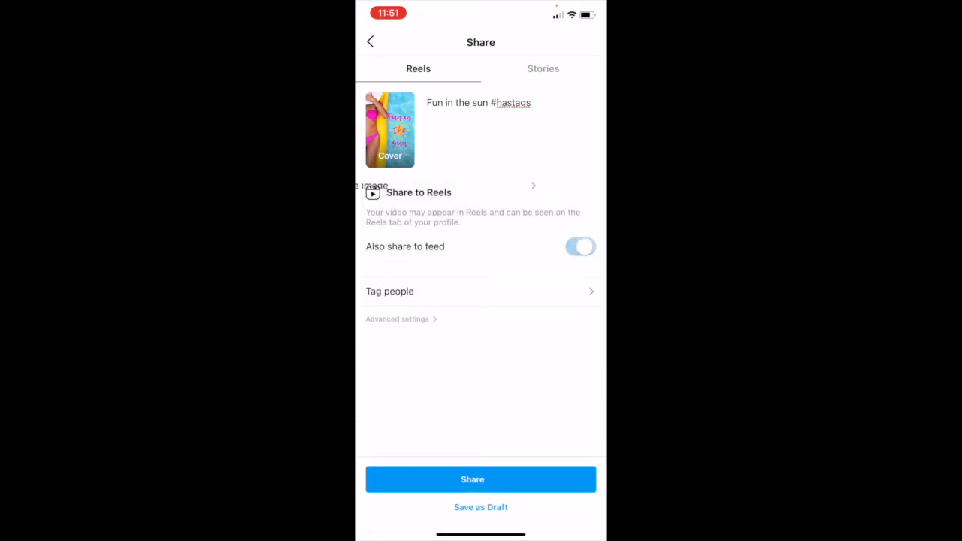
left_click(580, 246)
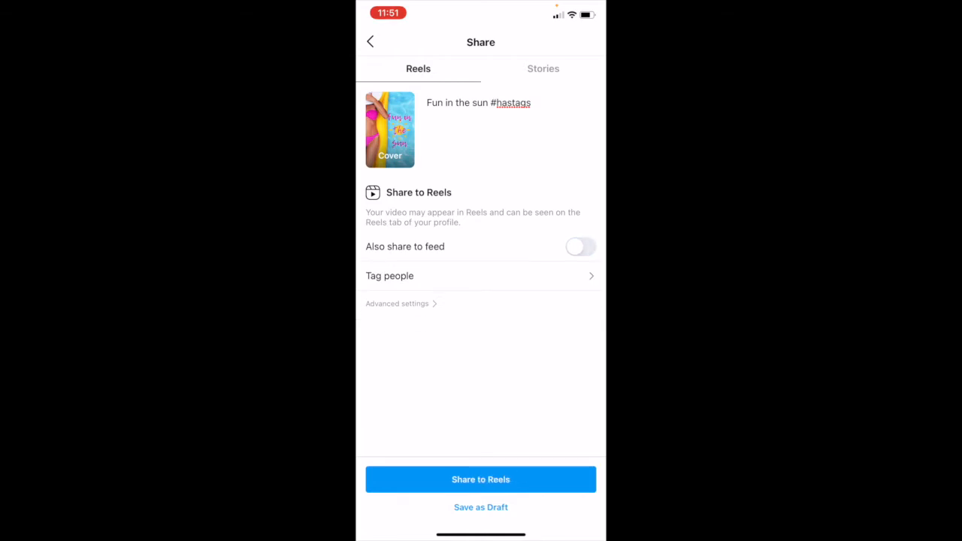
left_click(580, 247)
left_click(406, 275)
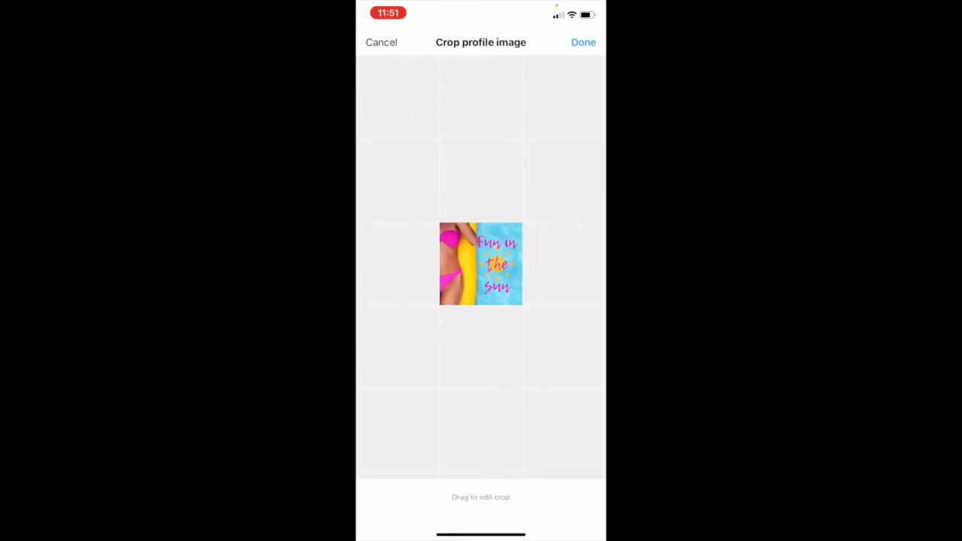
left_click(583, 42)
left_click(580, 246)
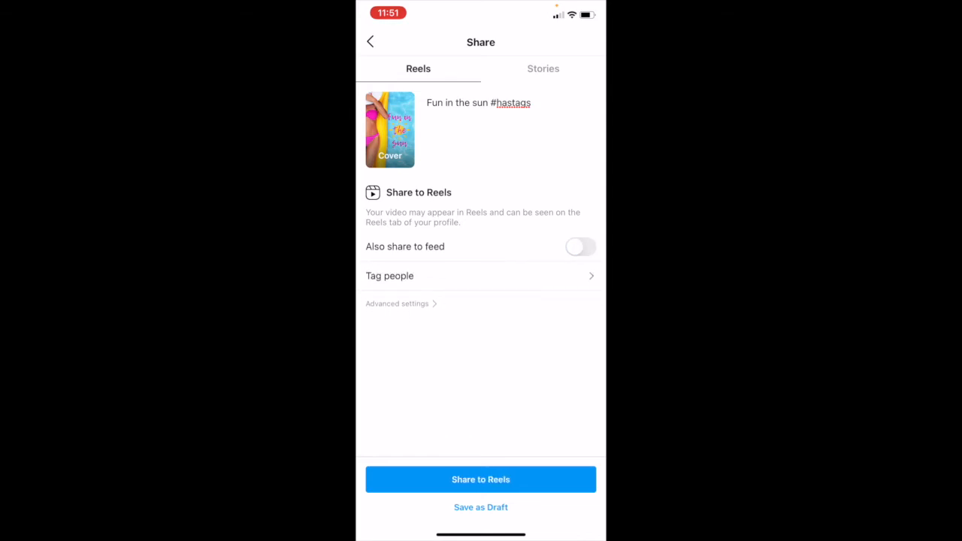
Step: Check the Reel's people tagging without tagging anyone, and save the Reel as a draft
left_click(421, 276)
left_click(583, 42)
left_click(481, 507)
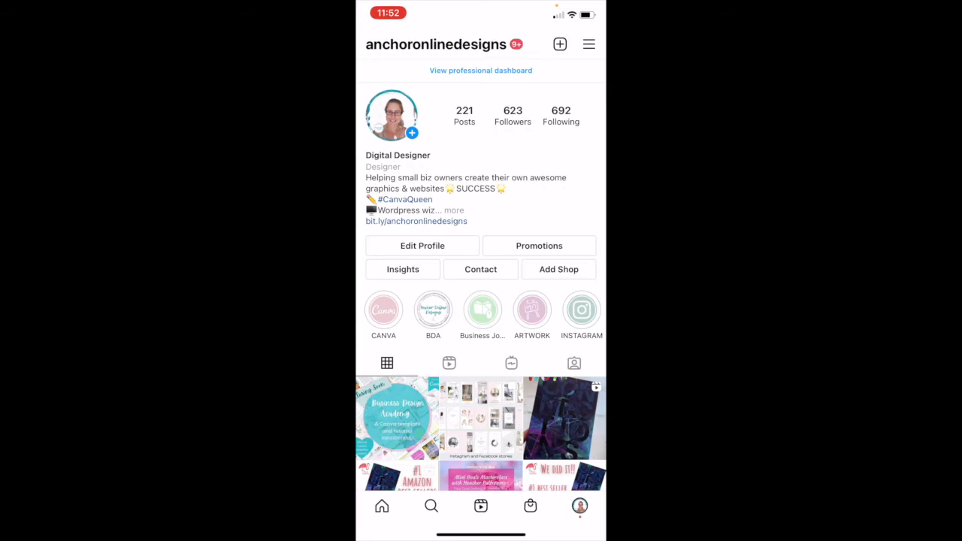
Step: Look through the profile's posts and its collection of Reels, including the drafts entry
scroll(481, 301, "down", 5)
scroll(481, 300, "up", 5)
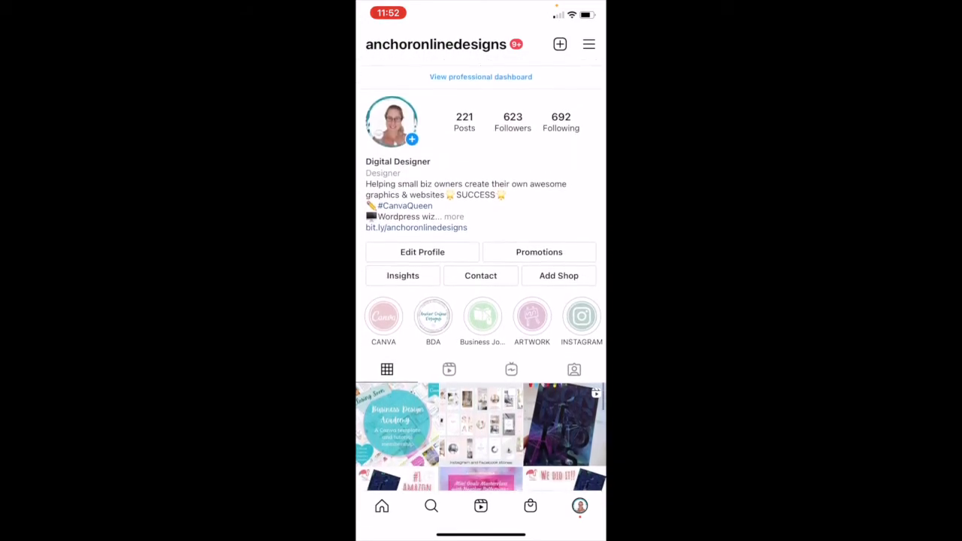
left_click(449, 363)
scroll(480, 301, "down", 2)
scroll(481, 301, "down", 1)
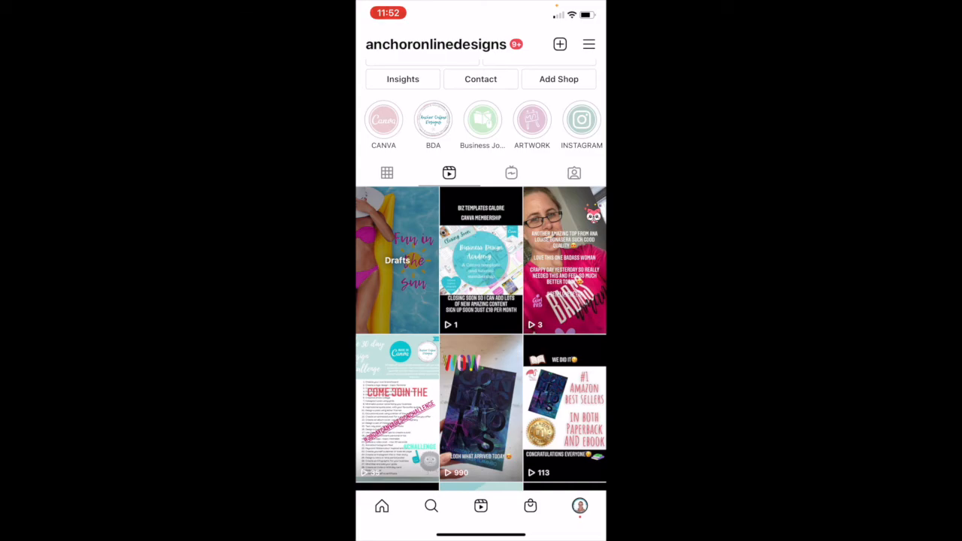
scroll(481, 301, "down", 7)
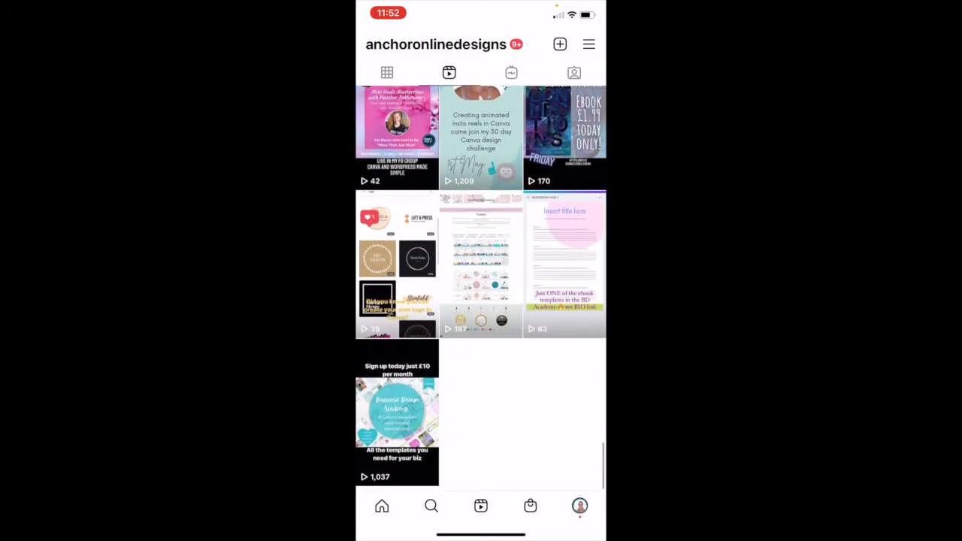
scroll(481, 301, "up", 8)
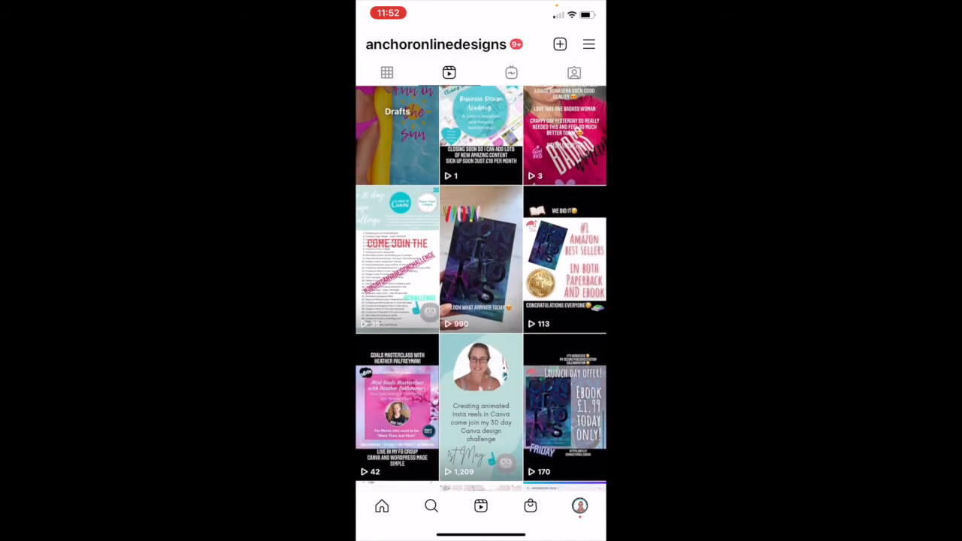
Step: Open the 0:05 "Fun in the sun" draft from the profile's Reels drafts to reach its sharing details
scroll(481, 300, "up", 4)
scroll(481, 301, "down", 1)
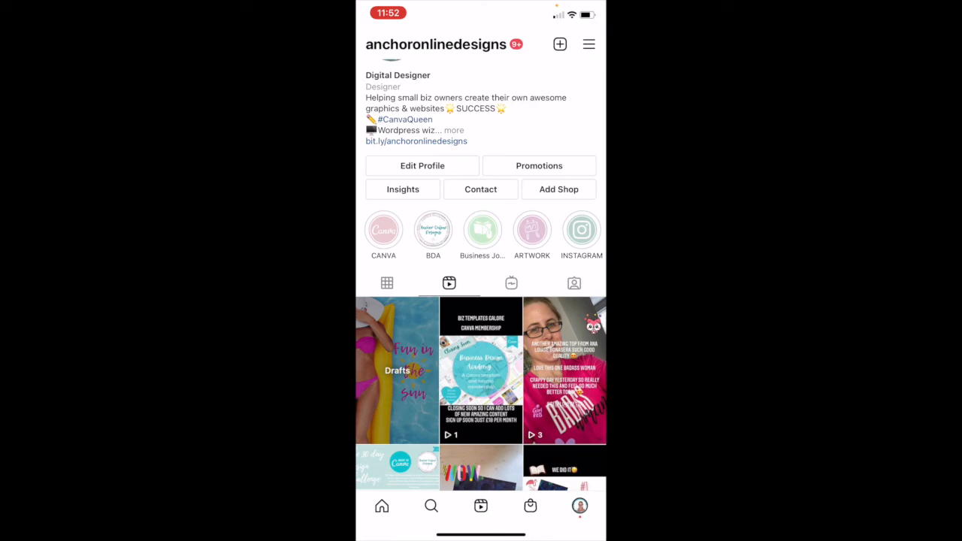
left_click(397, 371)
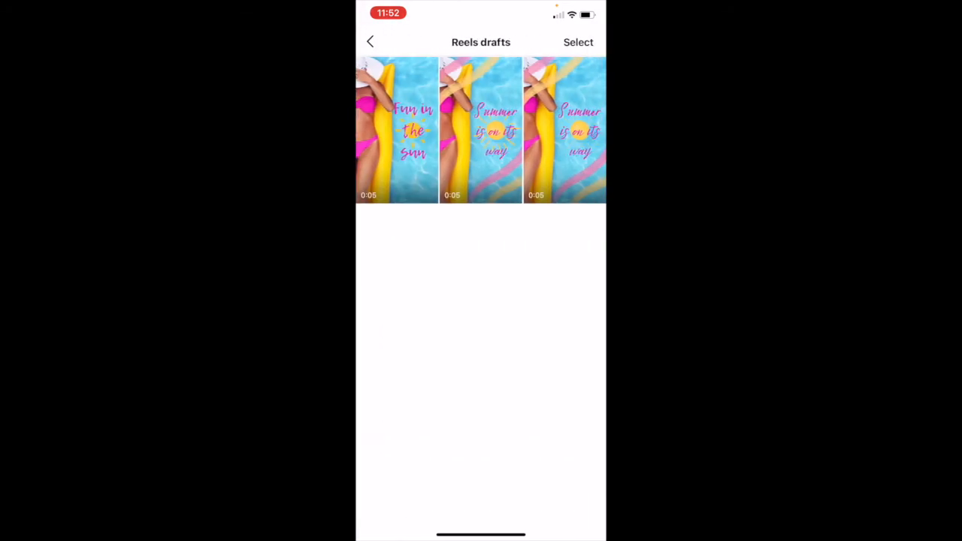
left_click(396, 129)
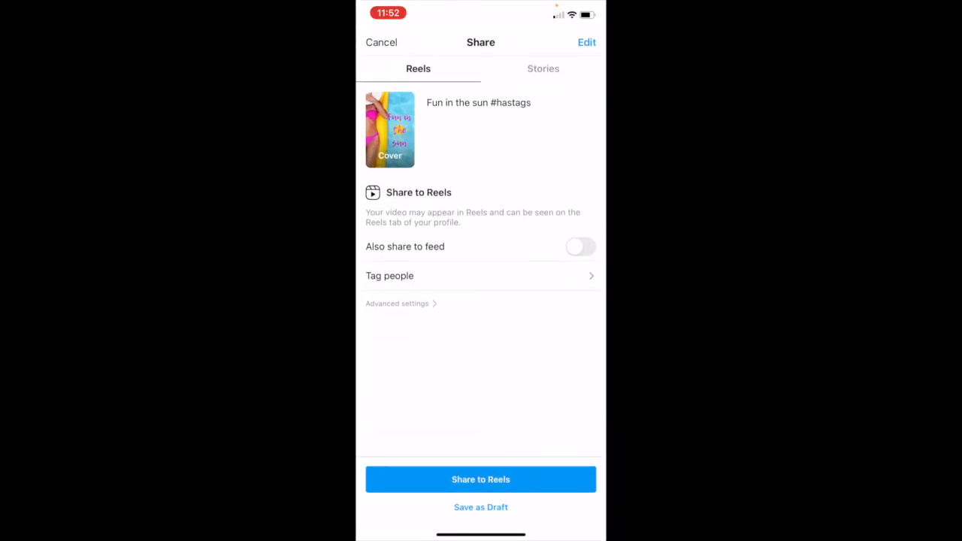